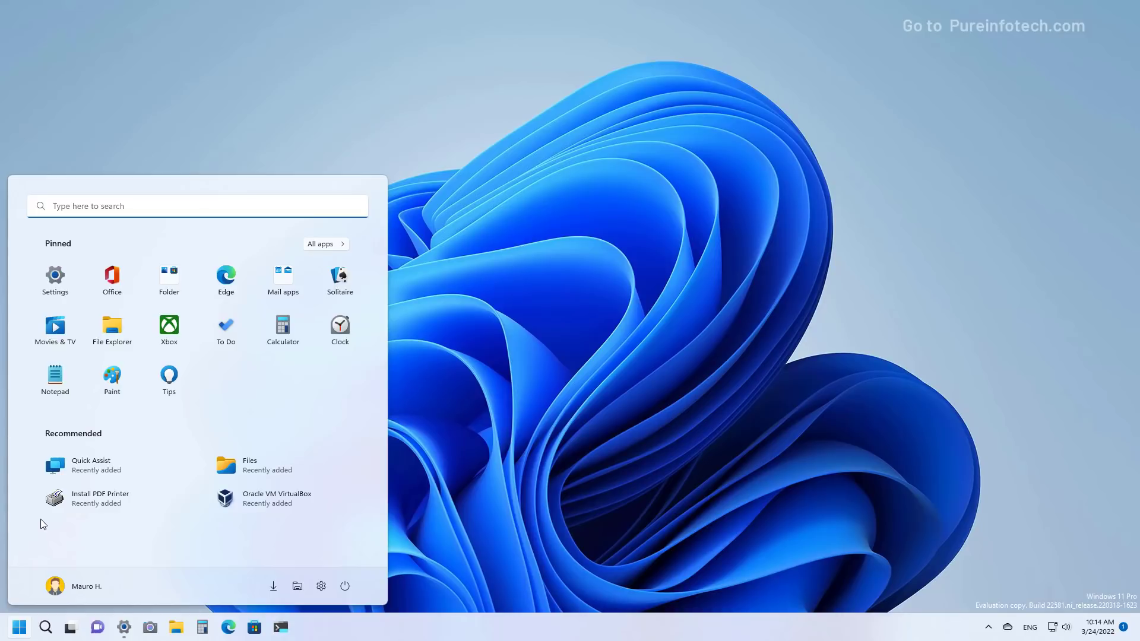
# Set the Start layout to More pins in the Settings window and open the Start menu to check it
pyautogui.click(124, 627)
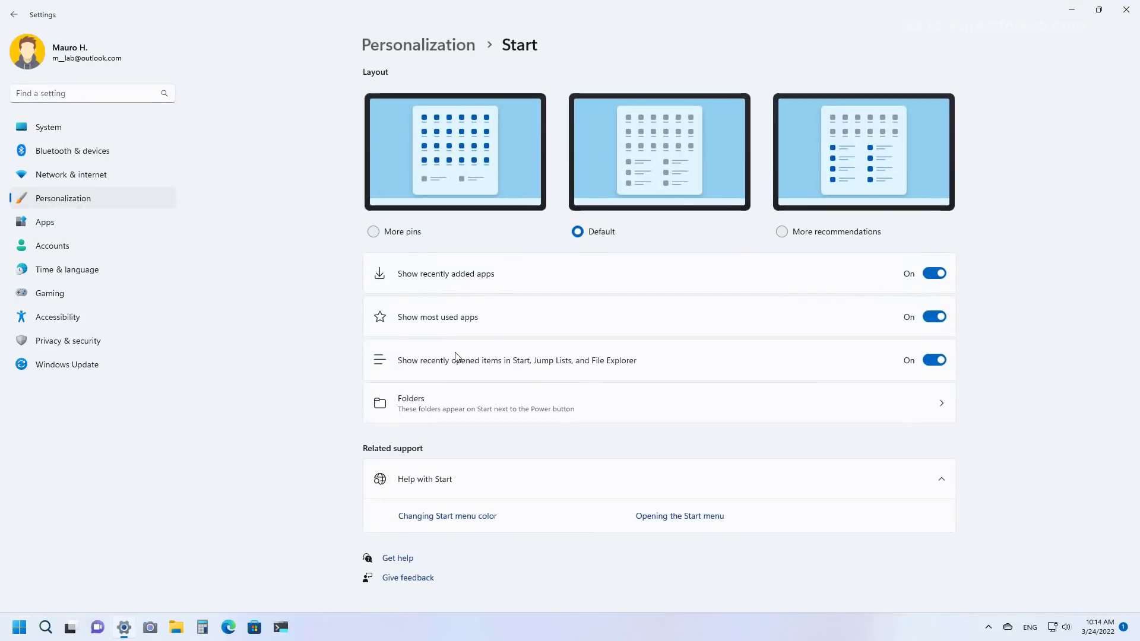
pyautogui.click(375, 233)
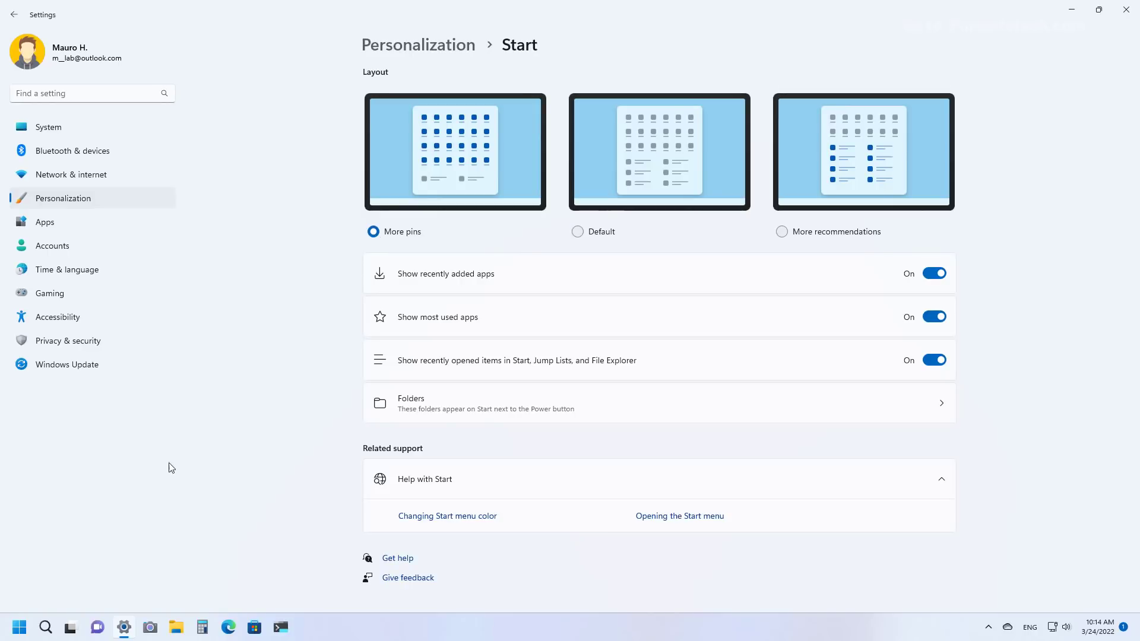
pyautogui.click(20, 627)
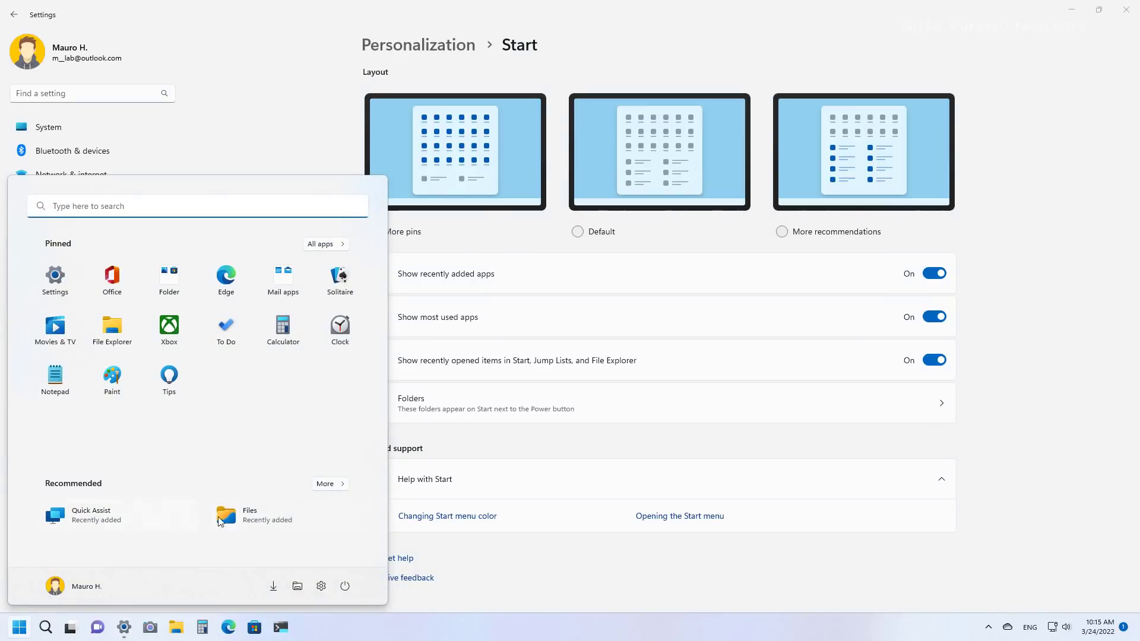
# Switch the Start layout to Default and finally to More recommendations, opening the Start menu after each change
pyautogui.click(588, 232)
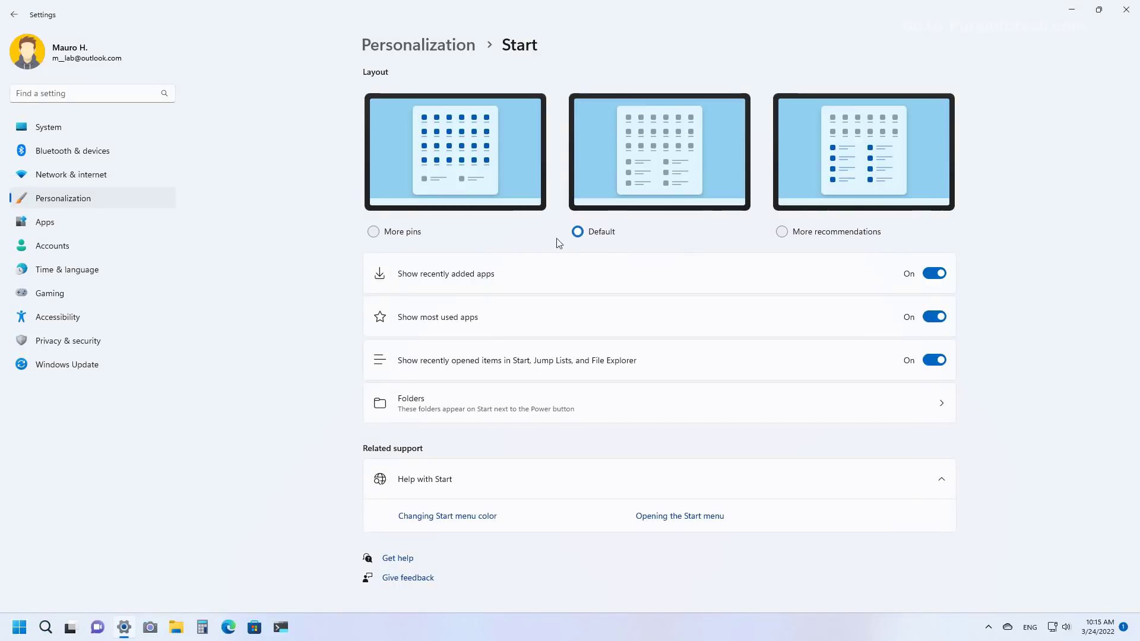
pyautogui.click(19, 627)
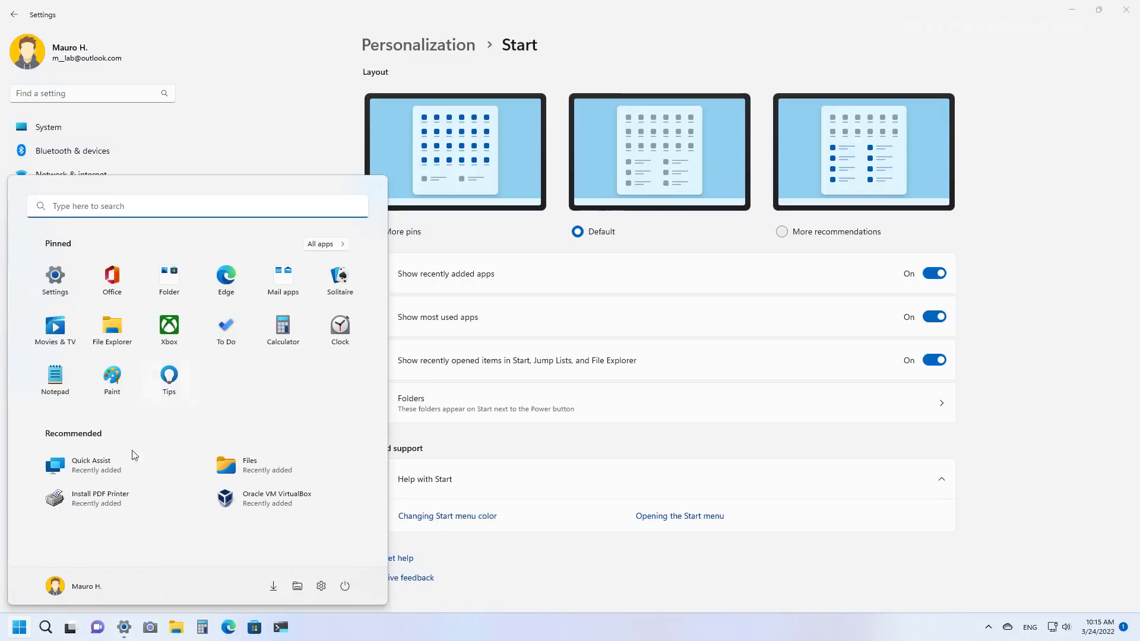
pyautogui.click(791, 233)
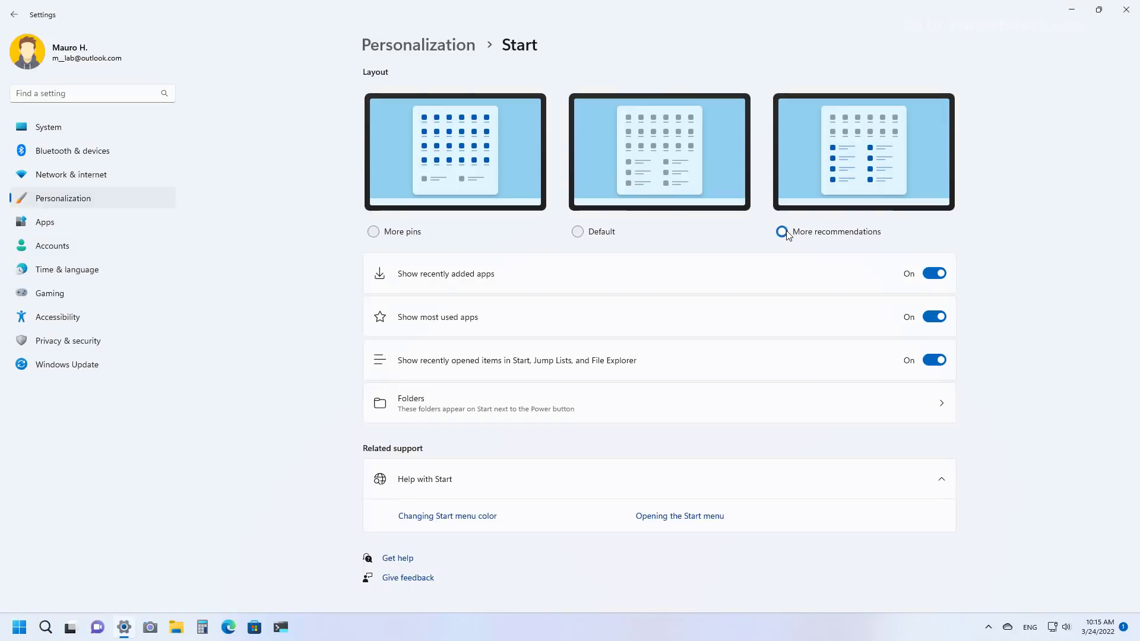
pyautogui.click(20, 627)
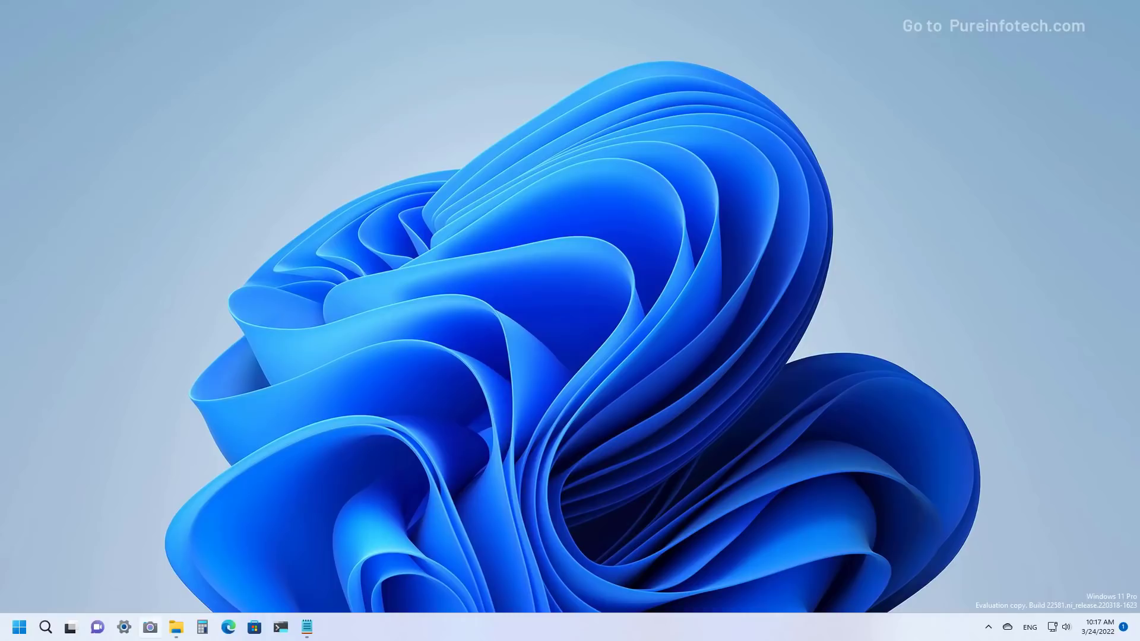
# Open text.txt from the Downloads folder in Notepad, and minimise both the Notepad and File Explorer windows
pyautogui.click(176, 627)
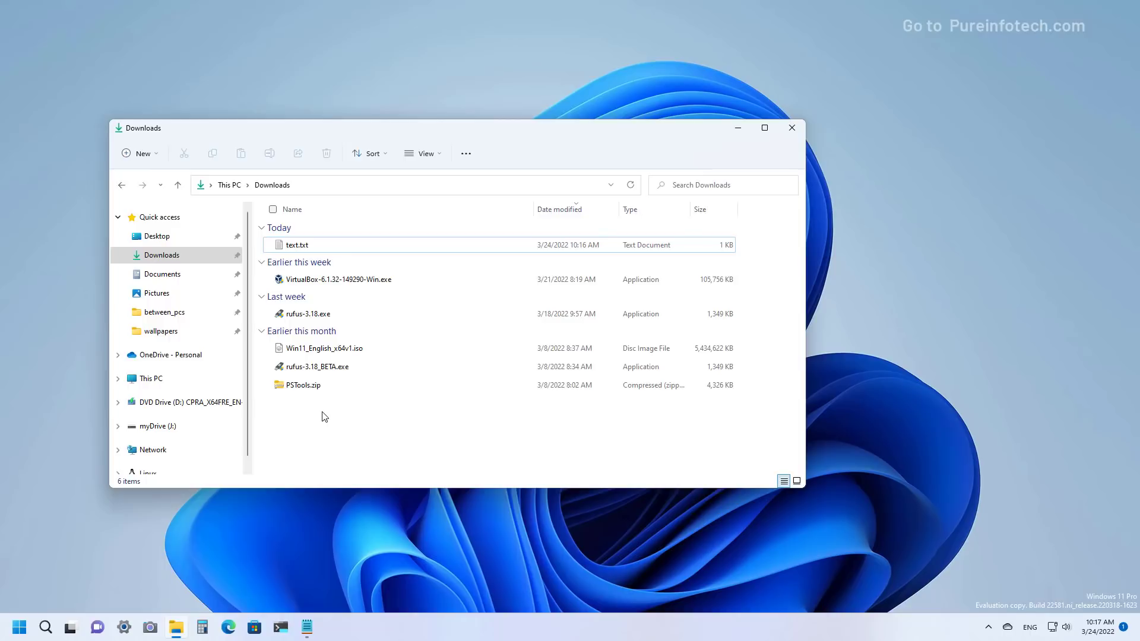
pyautogui.click(304, 246)
pyautogui.moveTo(304, 245); pyautogui.dragTo(493, 434)
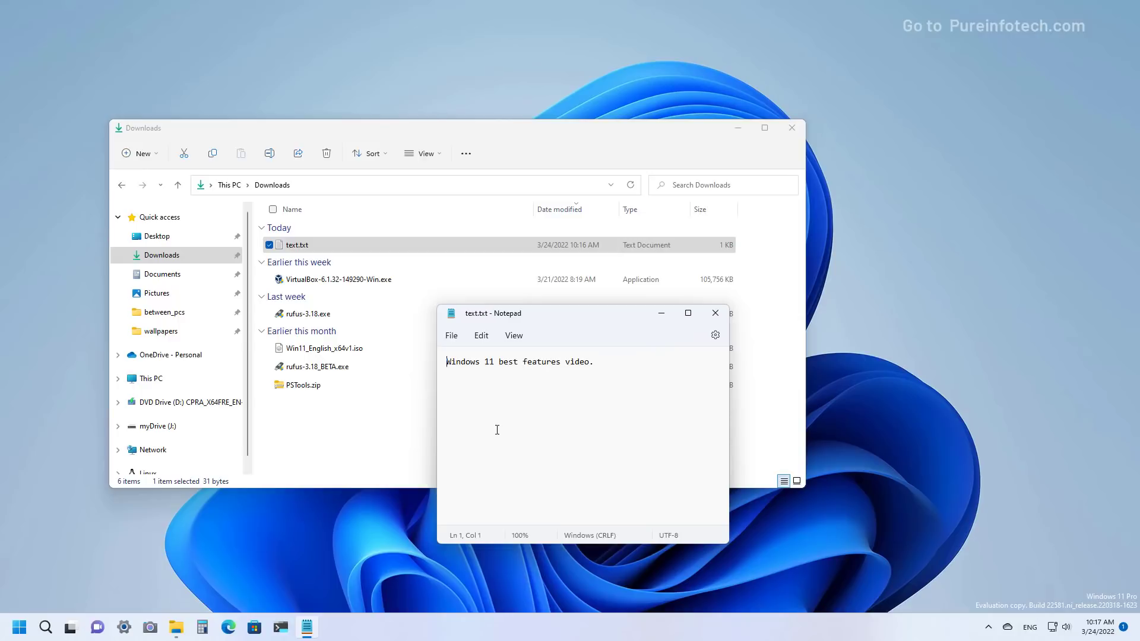
pyautogui.click(661, 313)
pyautogui.click(742, 129)
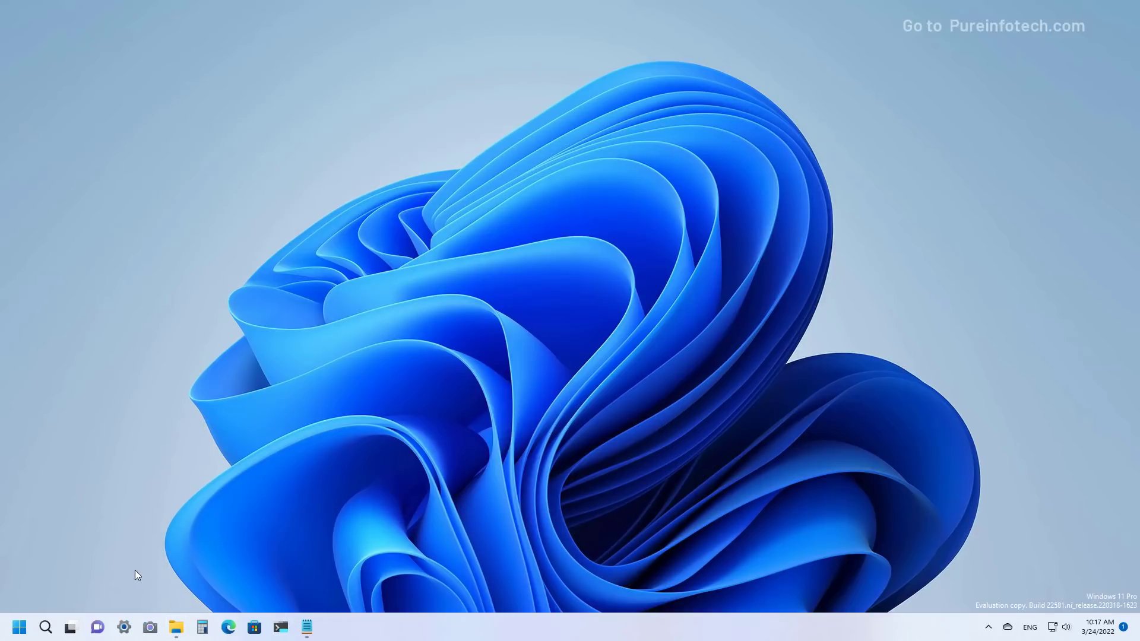
# Pin Oracle VM VirtualBox to the taskbar from the Start menu's most used apps and close Start
pyautogui.click(22, 627)
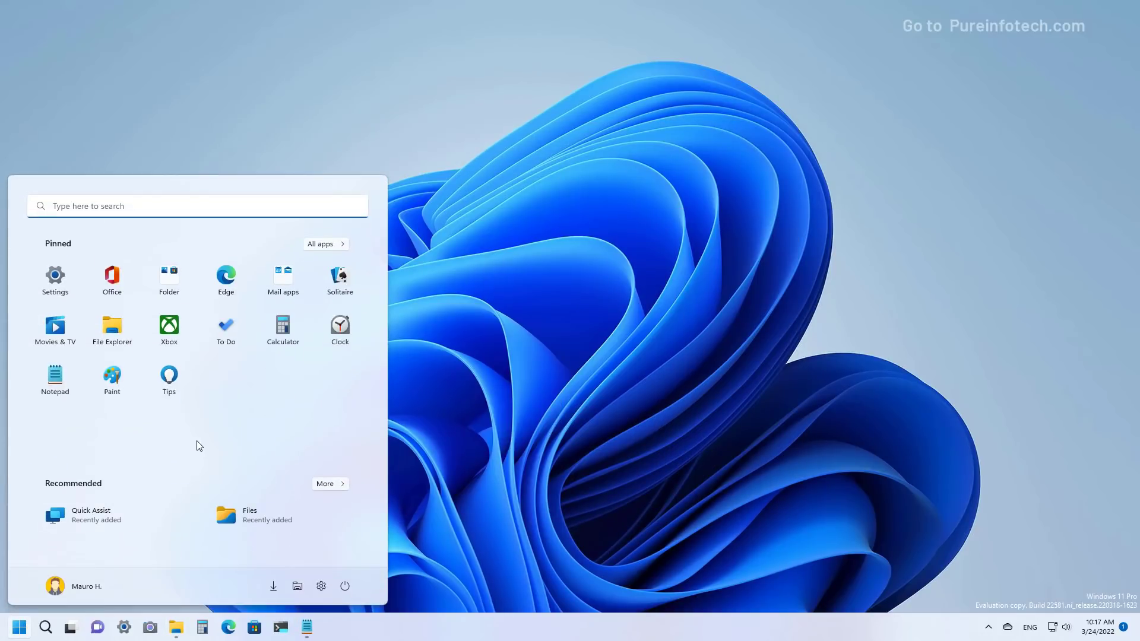
pyautogui.click(328, 246)
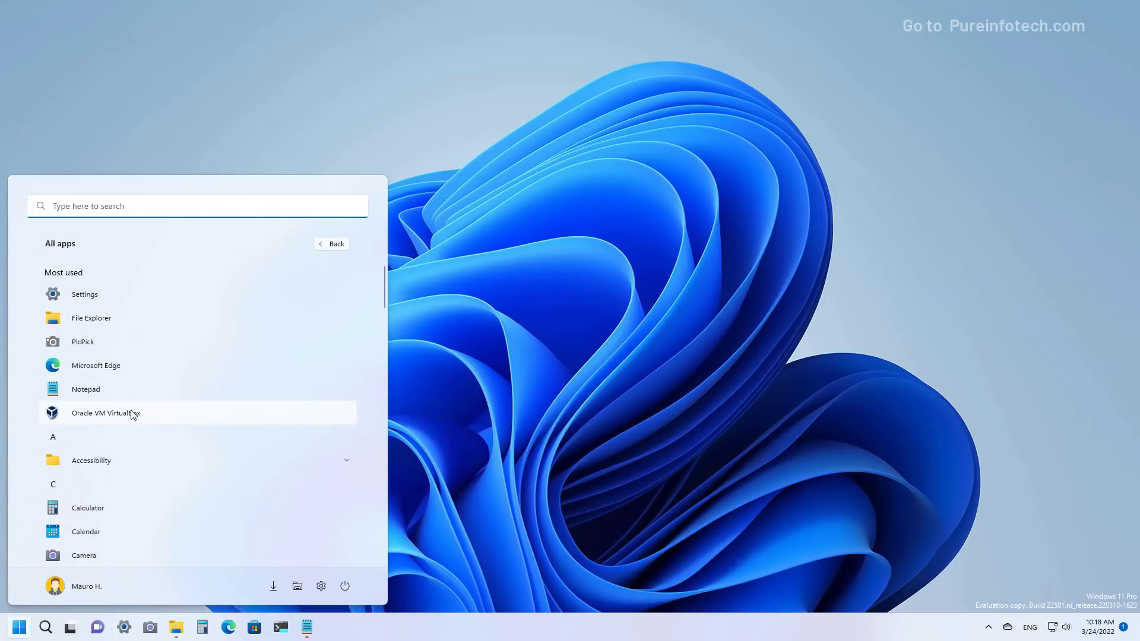
pyautogui.moveTo(110, 415); pyautogui.dragTo(359, 631)
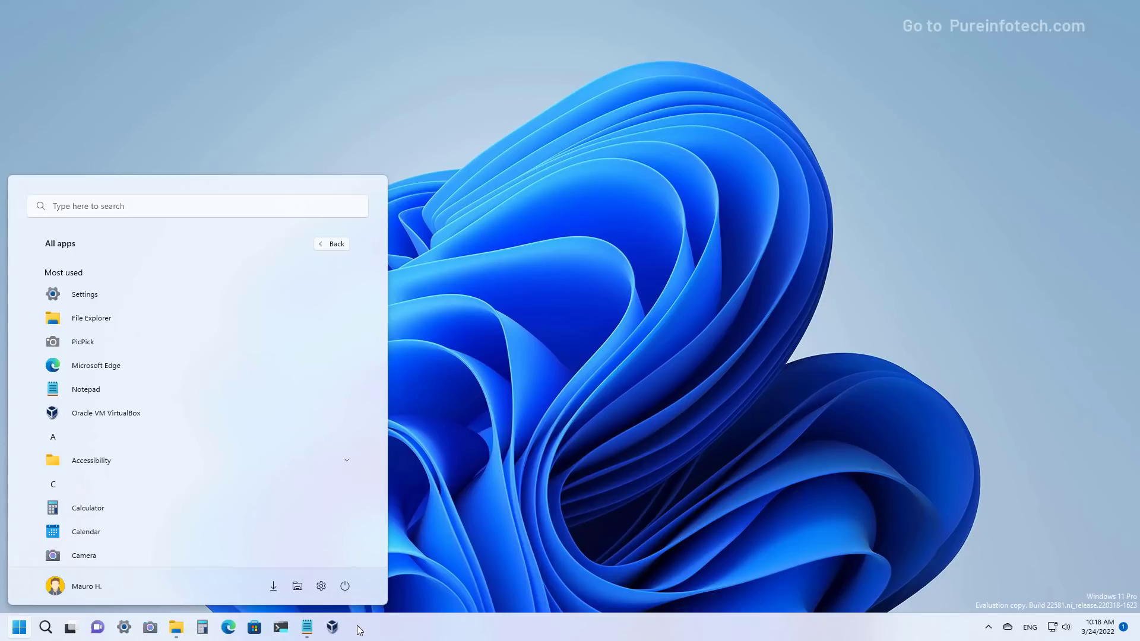
pyautogui.click(358, 625)
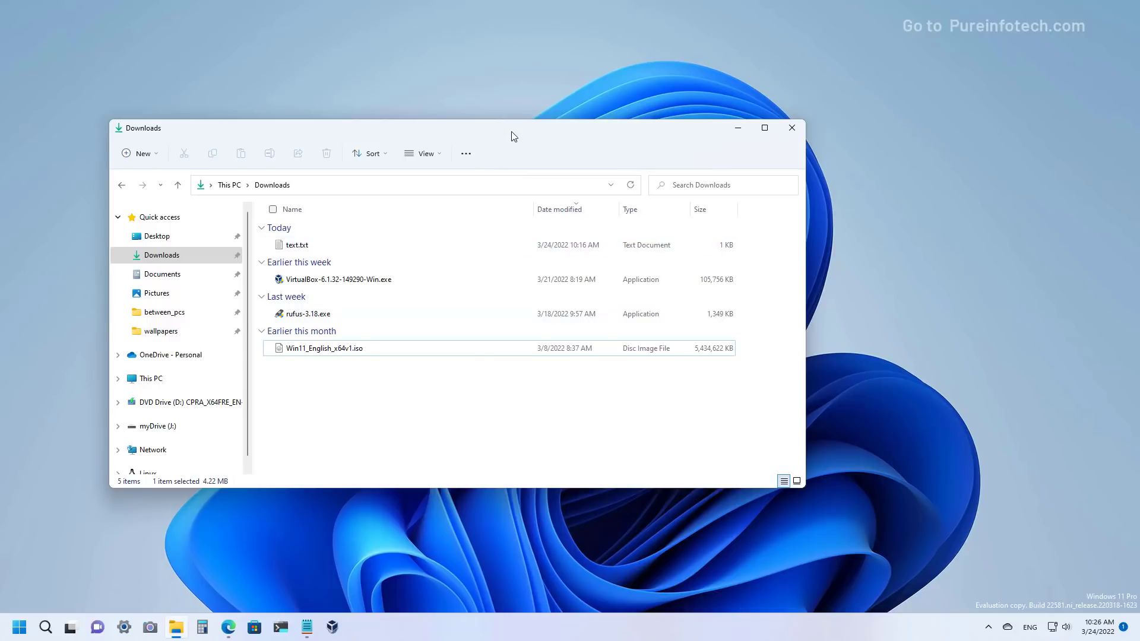
# Snap the Downloads window into the wider zone of a two-column layout and fill the other zone with the Windows 11 Insider Preview announcement page
pyautogui.moveTo(511, 131); pyautogui.dragTo(557, 10)
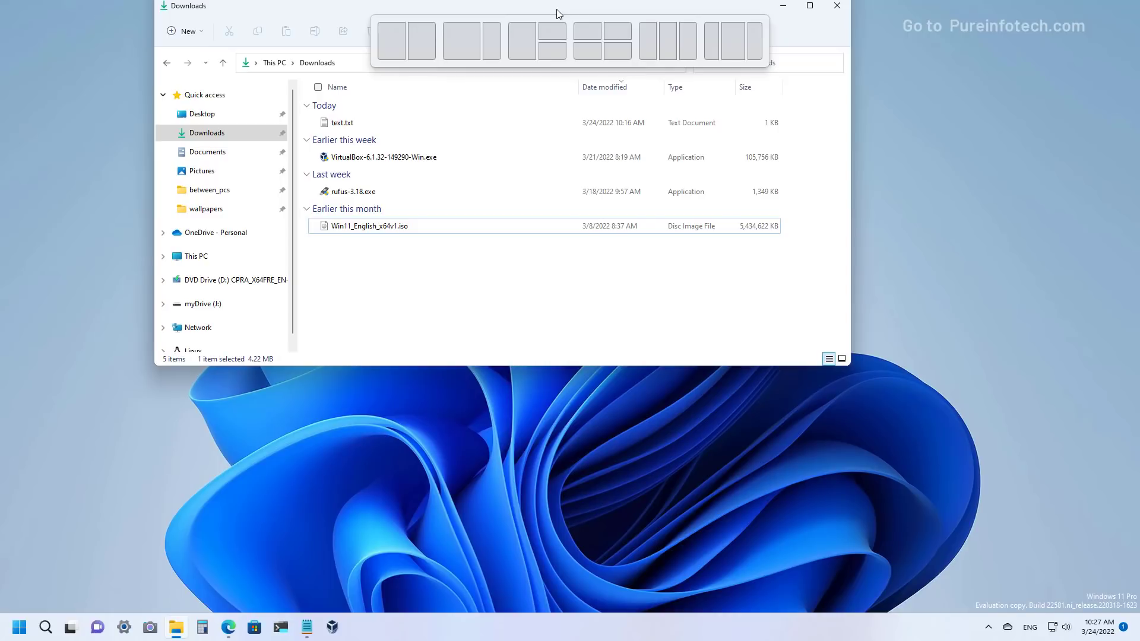
pyautogui.moveTo(556, 9); pyautogui.dragTo(467, 66)
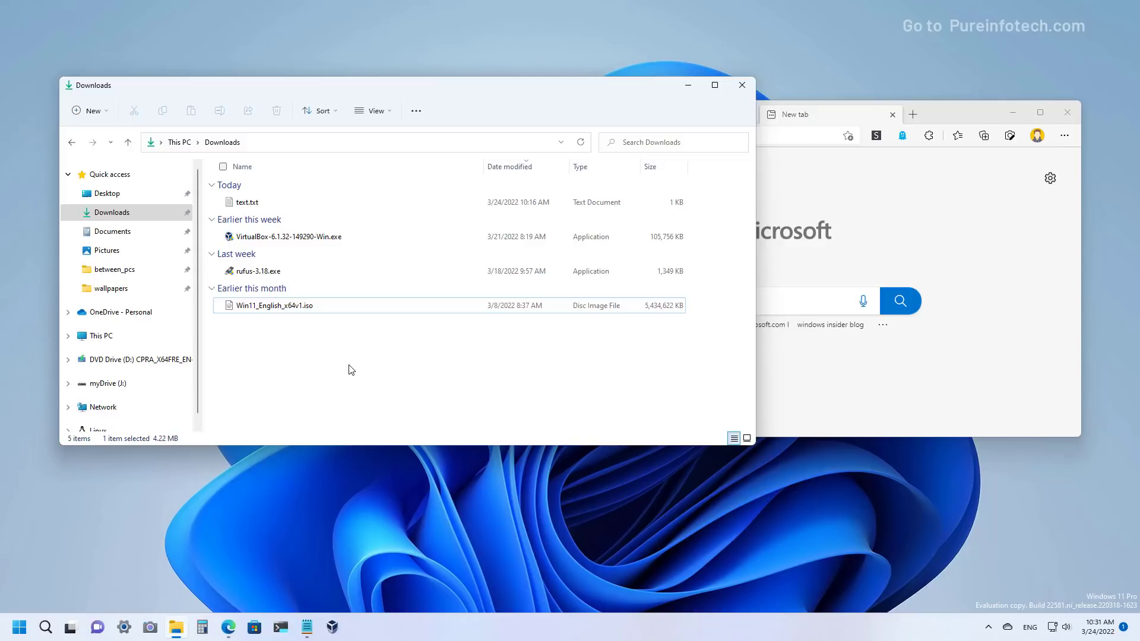
pyautogui.moveTo(460, 89); pyautogui.dragTo(465, 43)
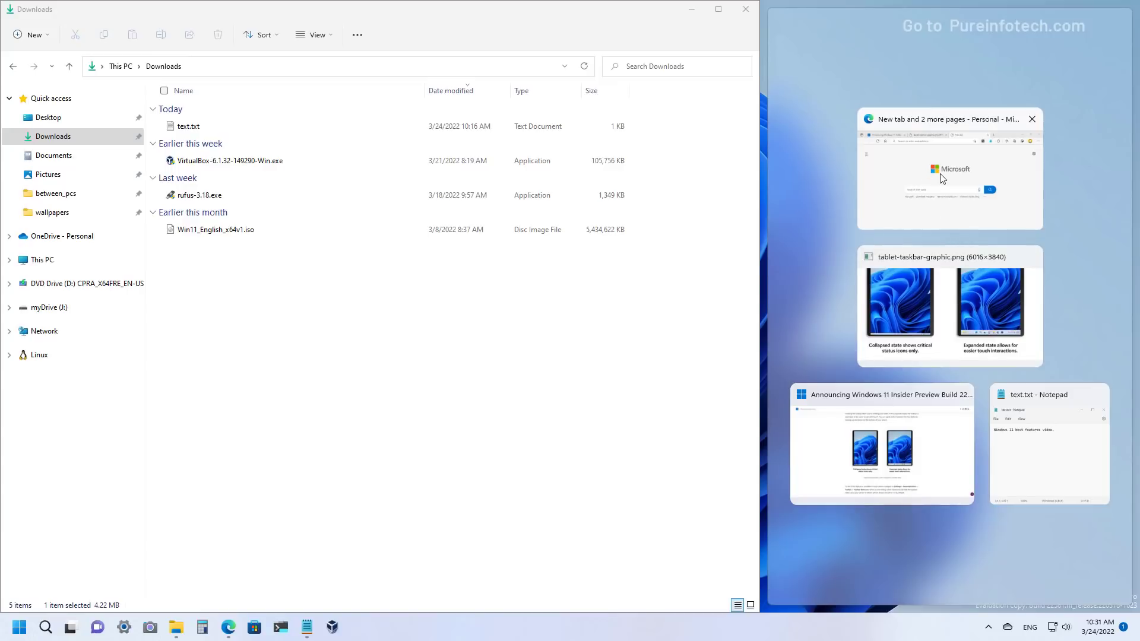
pyautogui.click(852, 453)
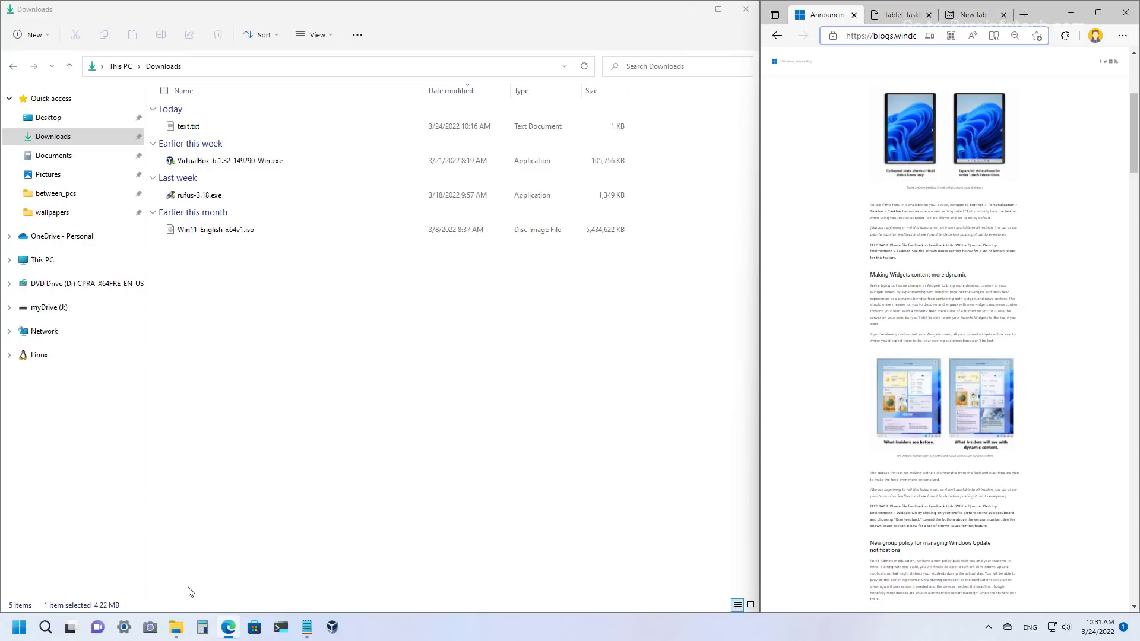
# Preview the Downloads and Edge snap group on the taskbar, in the window switcher and in Task View, with Edge's New tab page shown
pyautogui.moveTo(175, 627)
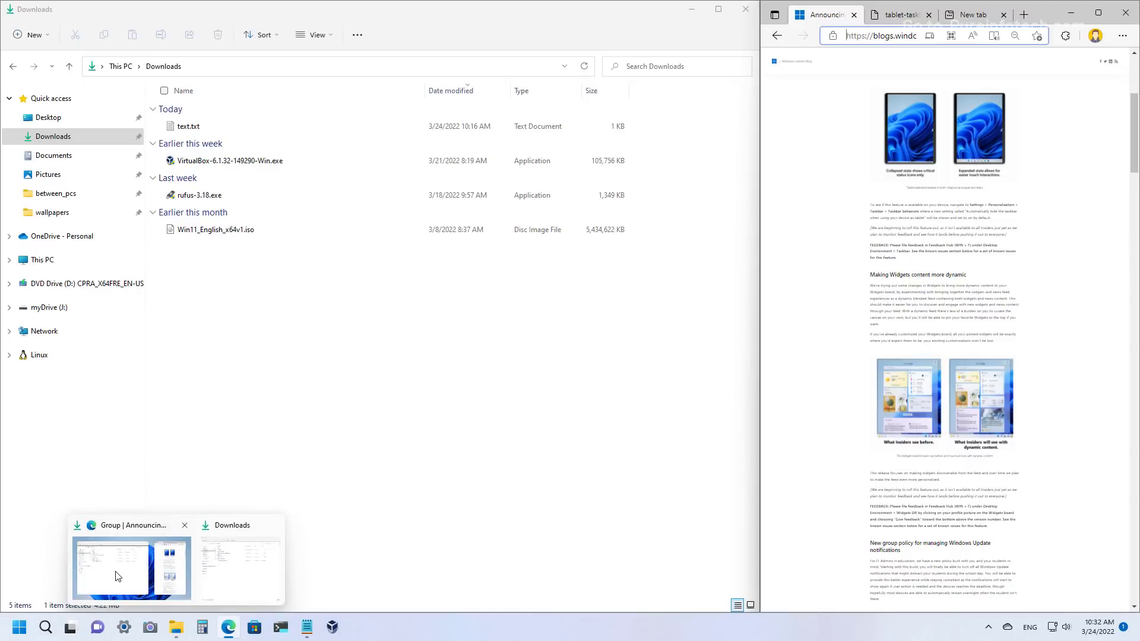
pyautogui.hotkey('ctrl', '3')
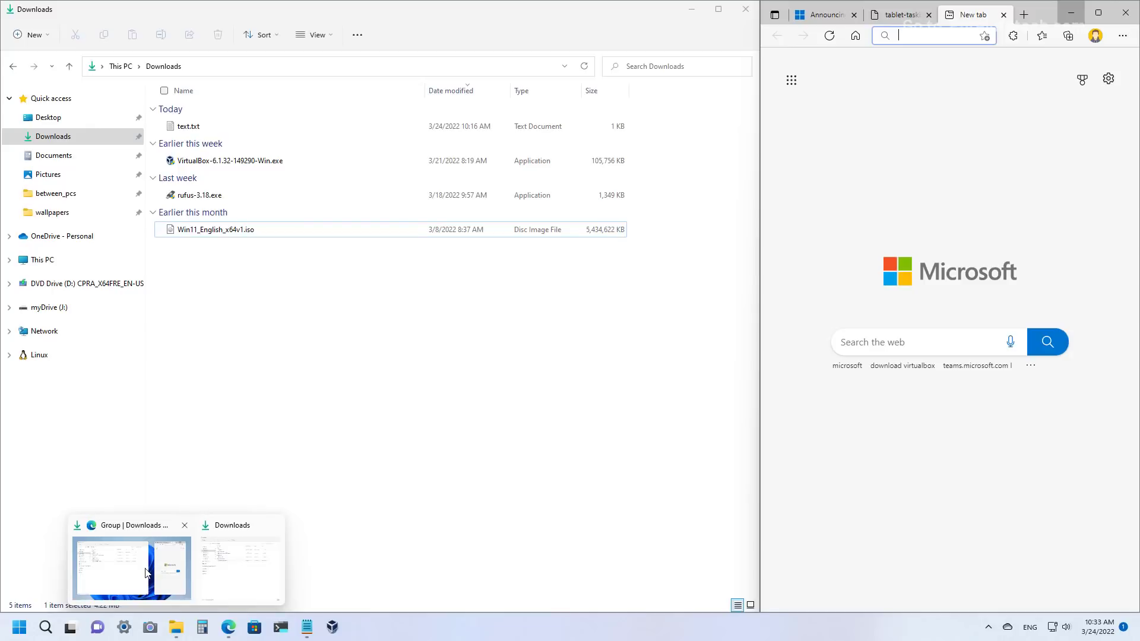
pyautogui.click(148, 573)
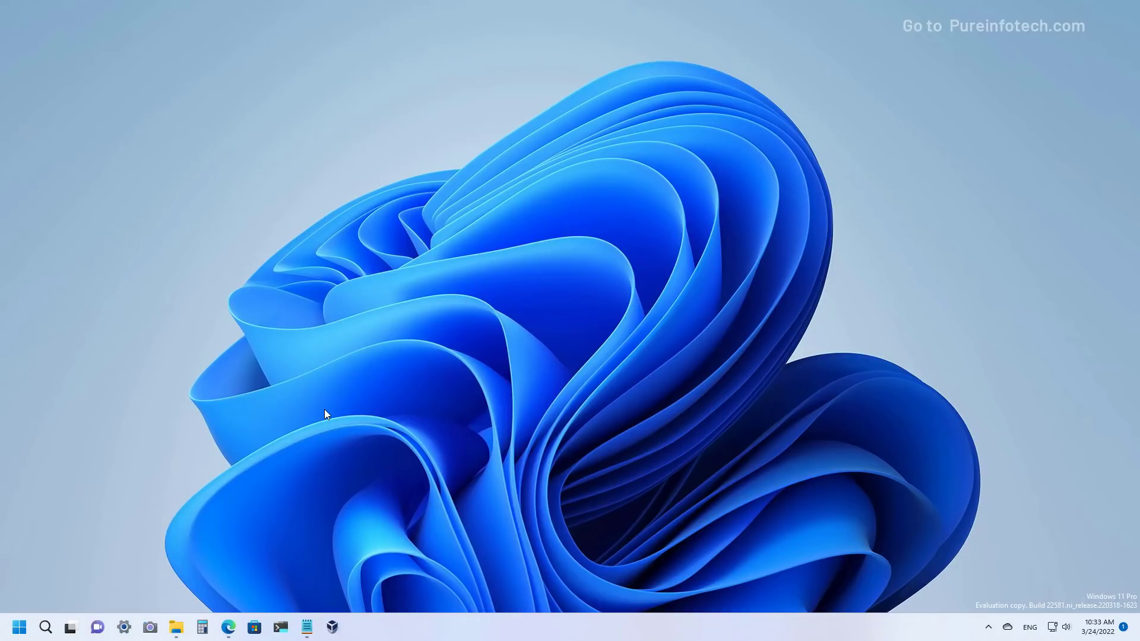
pyautogui.hotkey('alt', 'Tab')
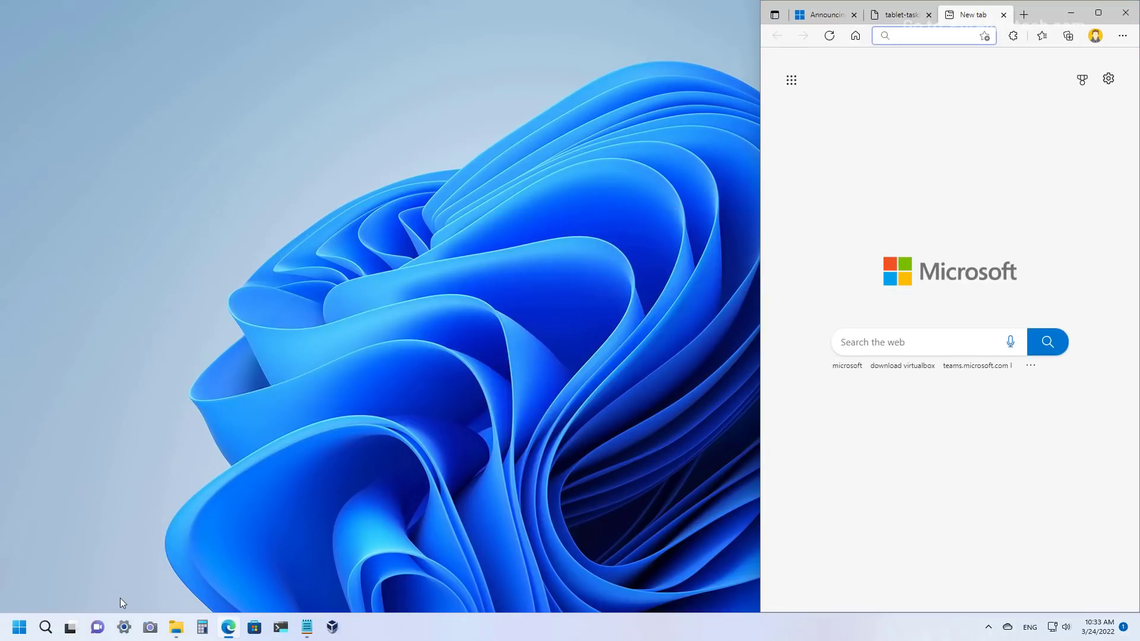
pyautogui.moveTo(72, 627)
pyautogui.press('super+Tab')
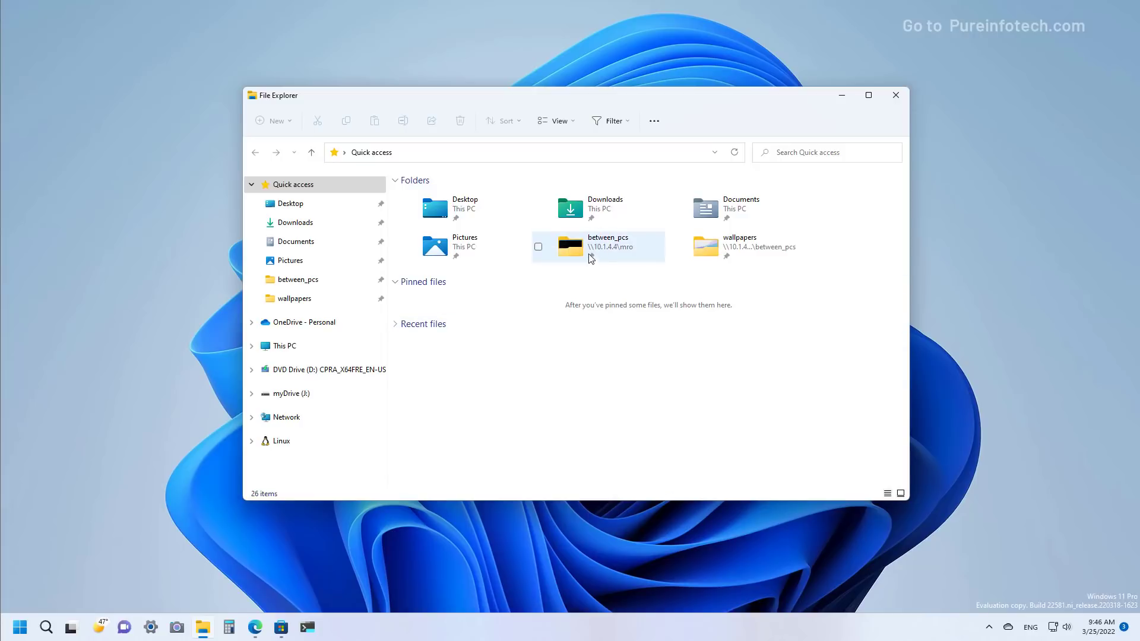
# Try Large icons and Extra large icons for Quick access in File Explorer, finishing with Large icons
pyautogui.click(568, 126)
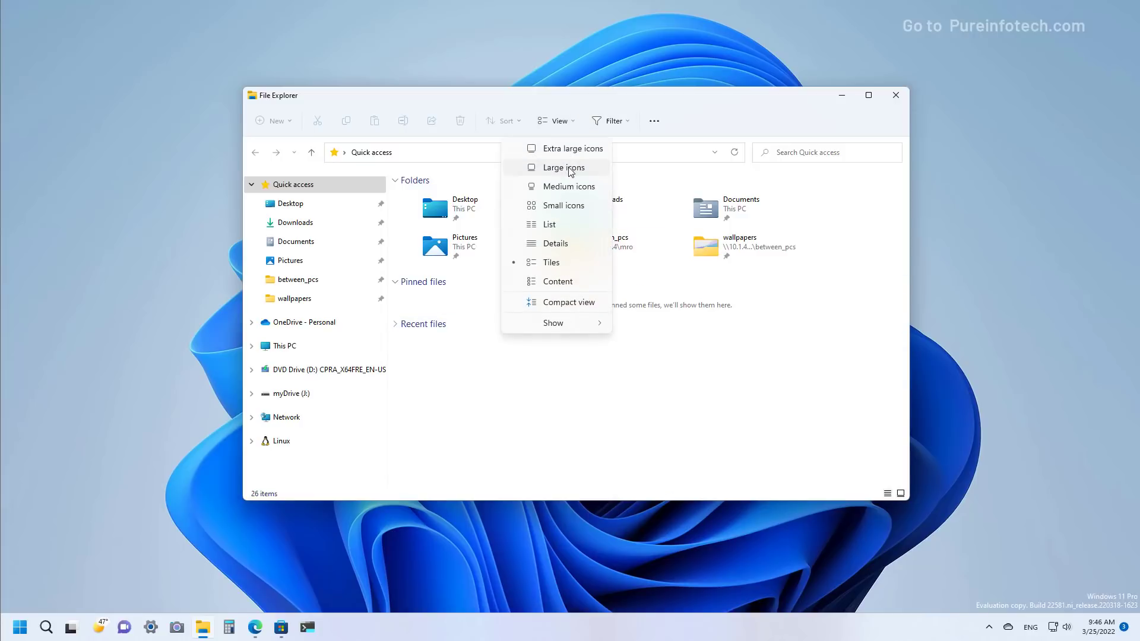
pyautogui.click(567, 169)
pyautogui.click(560, 122)
pyautogui.click(567, 149)
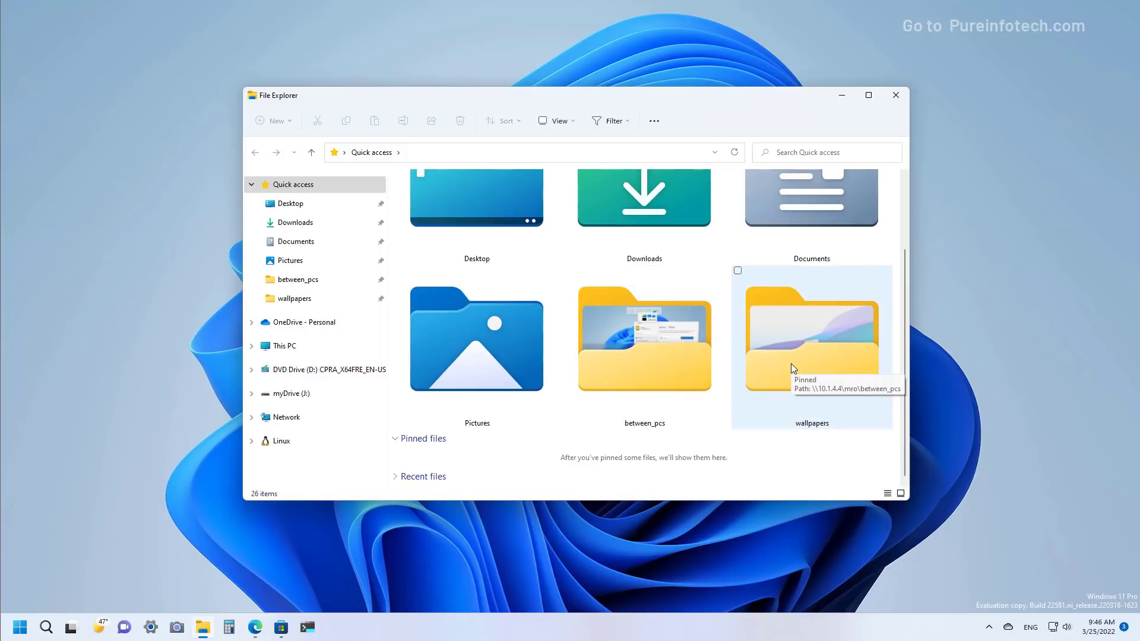
pyautogui.hotkey('ctrl', 'shift', '2')
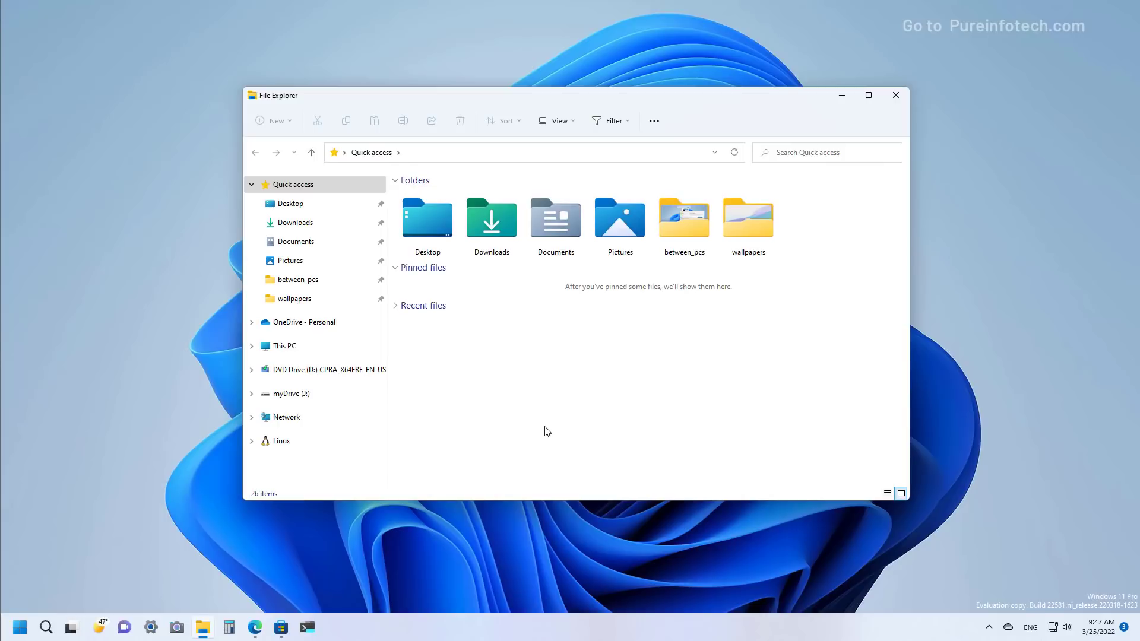
# Compare the modern and classic context menus of the Desktop folder, and examine the extended classic one for between_pcs
pyautogui.keyDown('shift'); pyautogui.rightClick(425, 236); pyautogui.keyUp('shift')
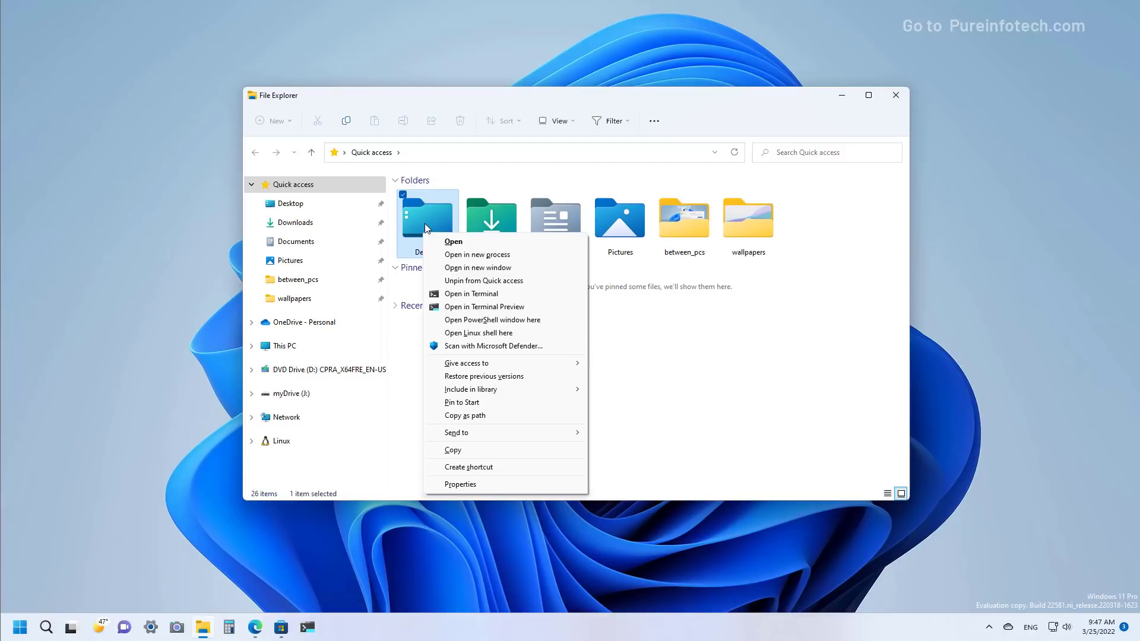
pyautogui.rightClick(426, 227)
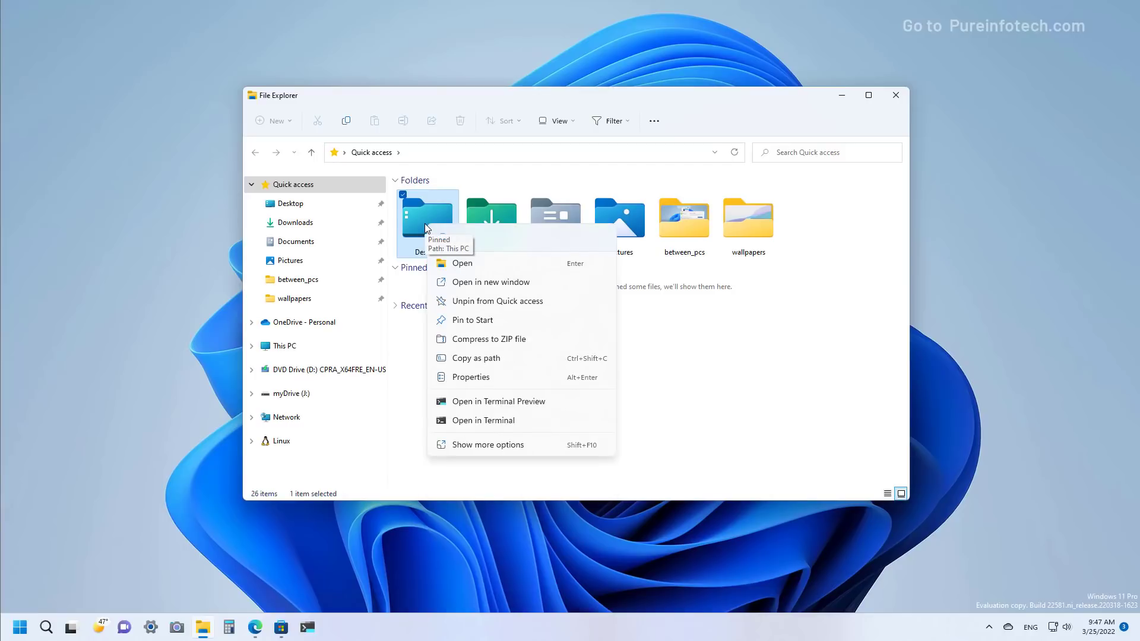
pyautogui.click(506, 447)
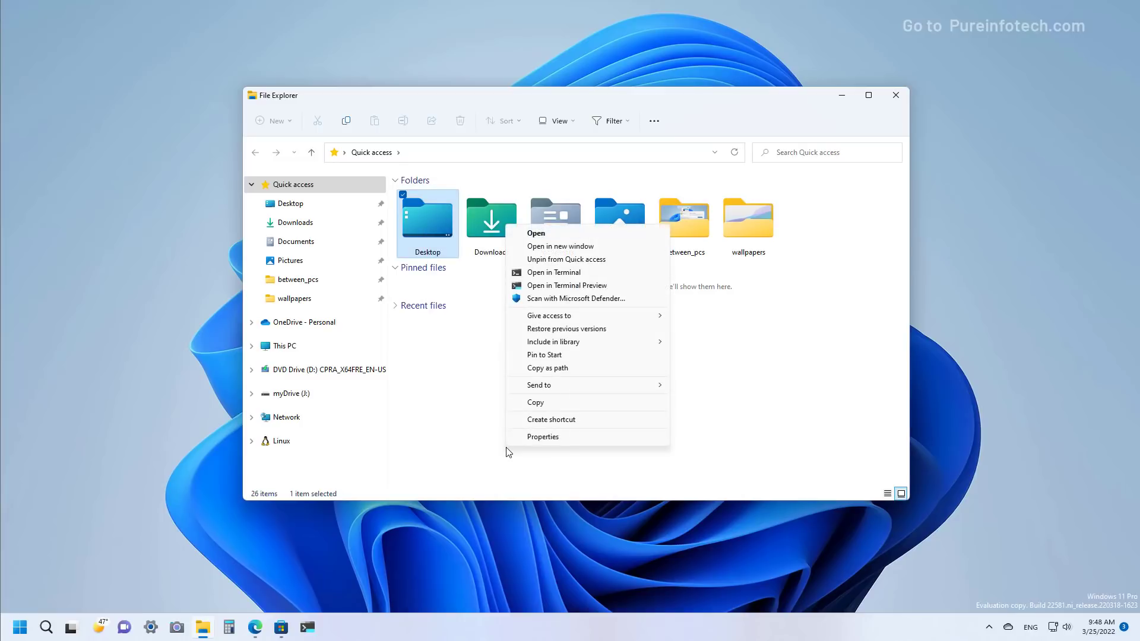
pyautogui.keyDown('shift'); pyautogui.rightClick(665, 230); pyautogui.keyUp('shift')
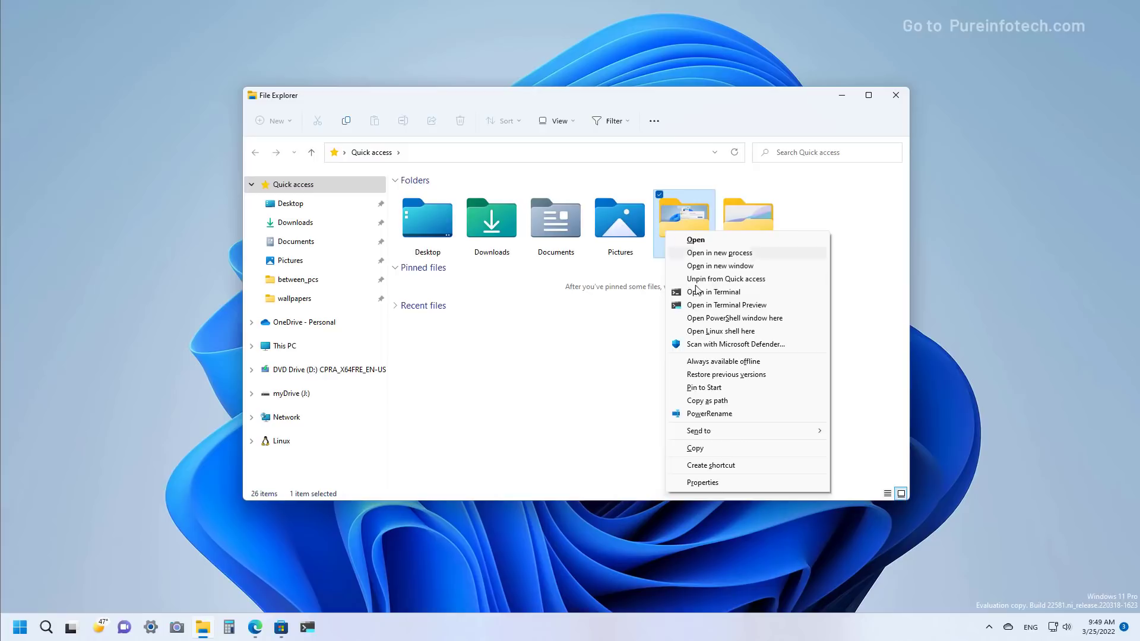
pyautogui.moveTo(742, 431)
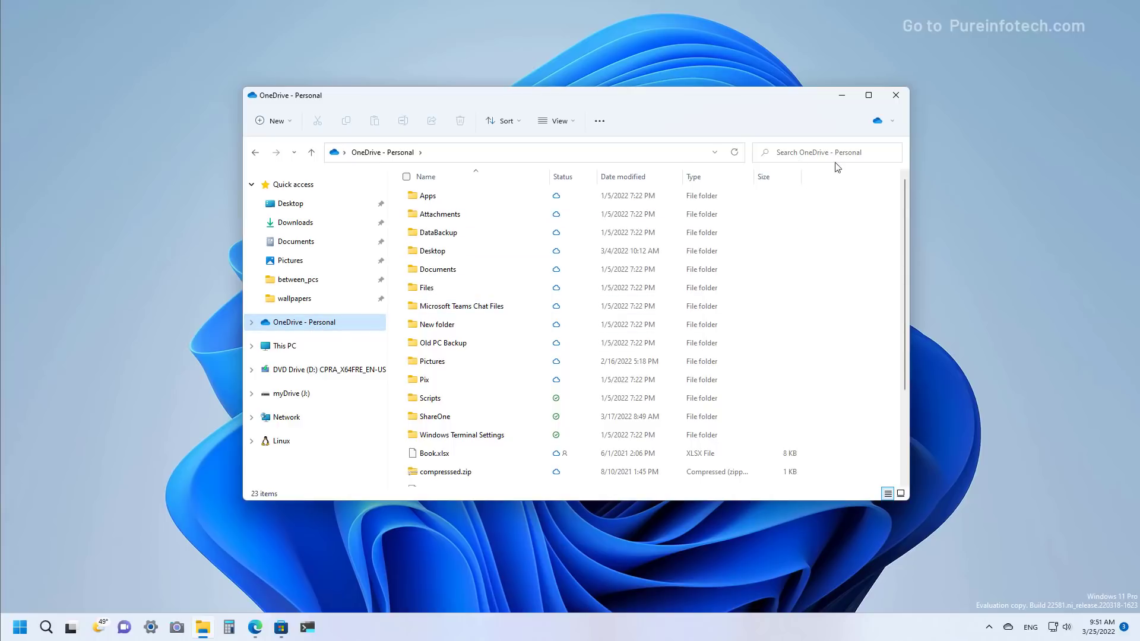
# Check OneDrive's sync status and storage usage from File Explorer, and briefly view its account settings
pyautogui.click(888, 123)
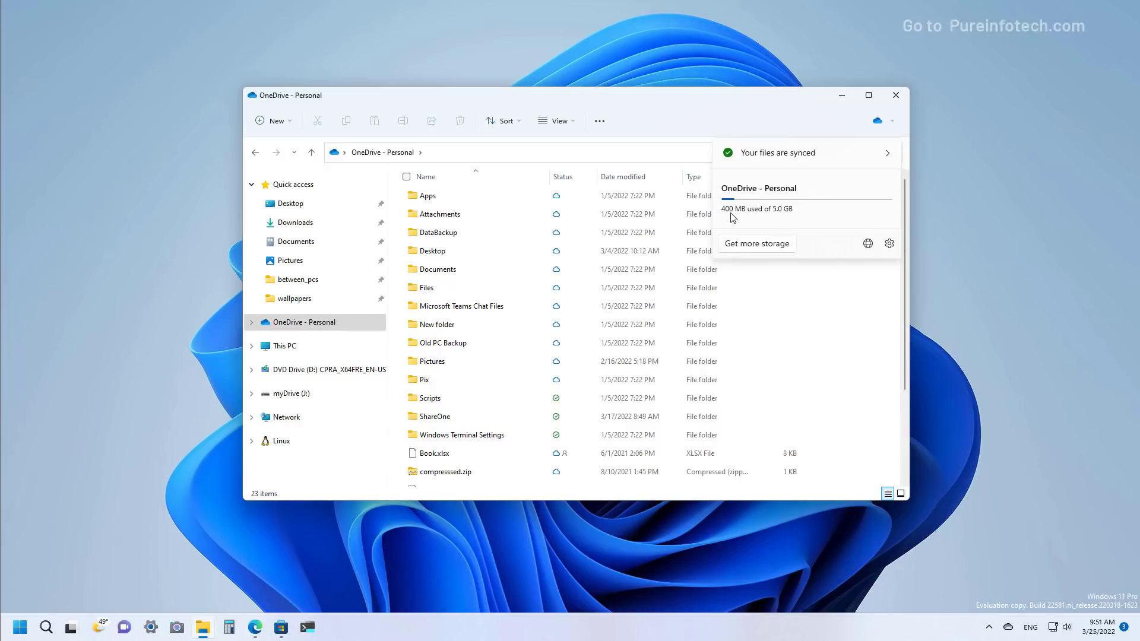
pyautogui.click(890, 244)
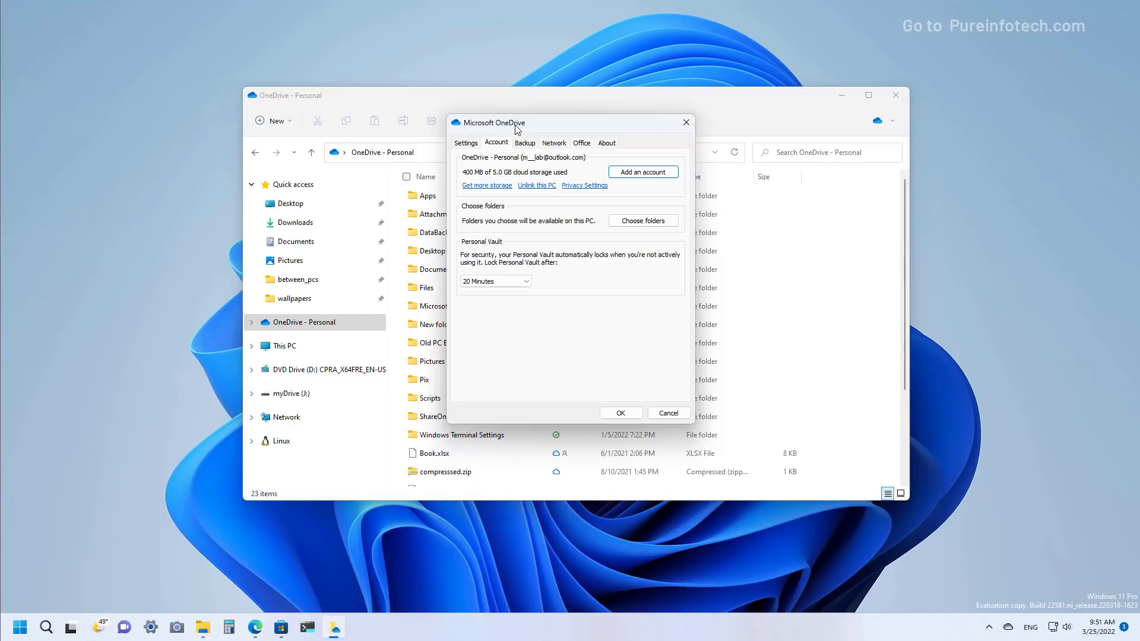
pyautogui.click(686, 122)
pyautogui.click(885, 120)
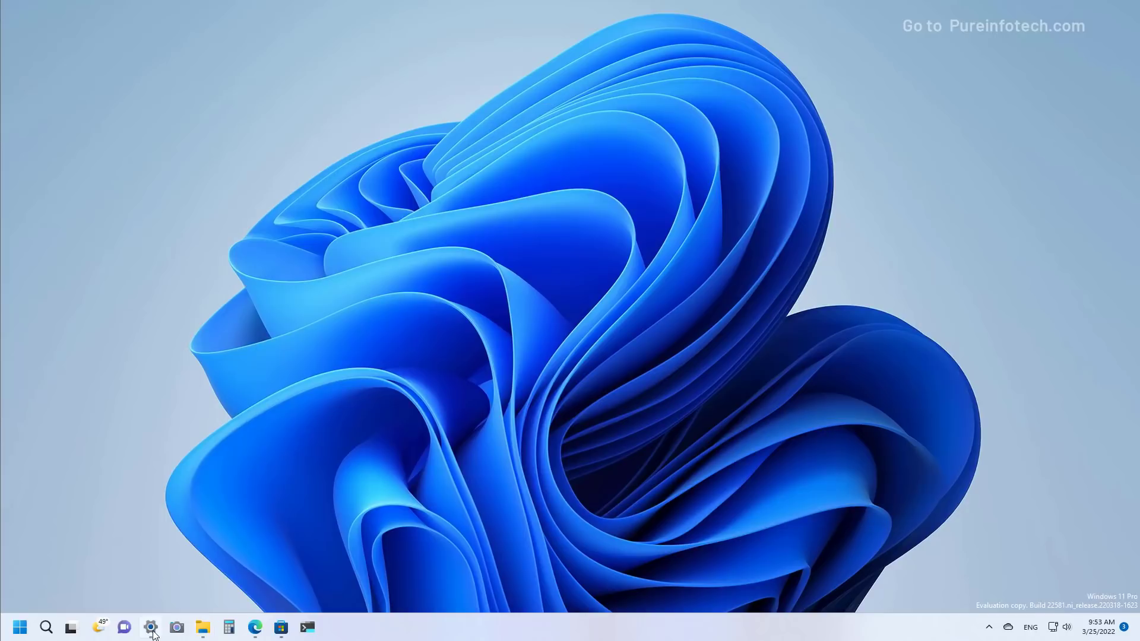
# Set the desktop background to Windows spotlight in the Personalization settings
pyautogui.click(151, 628)
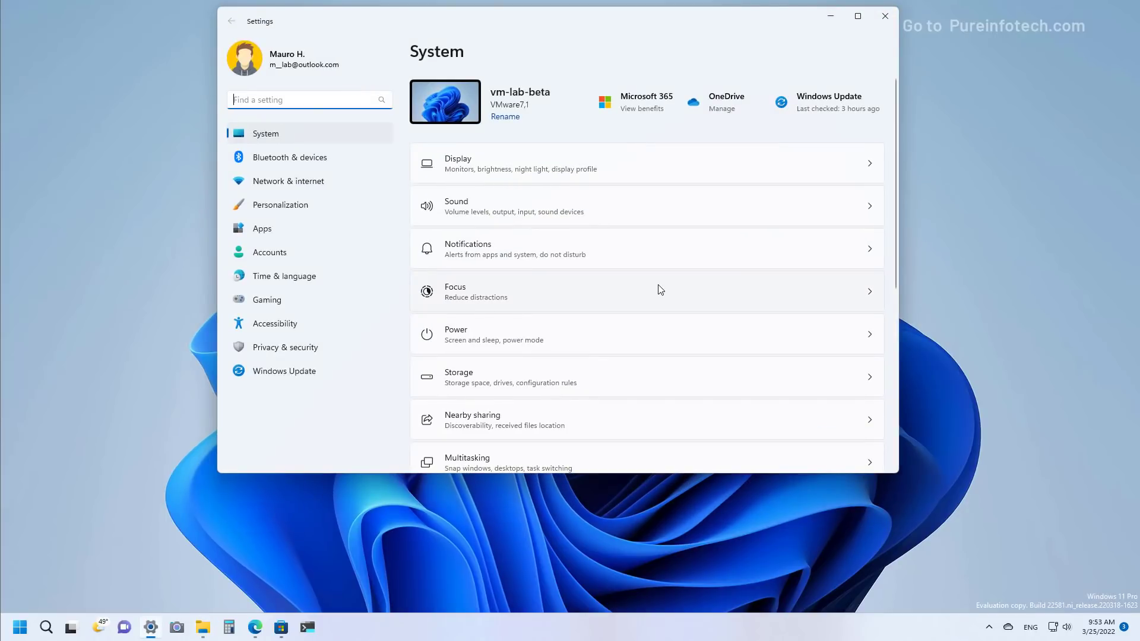
pyautogui.click(326, 204)
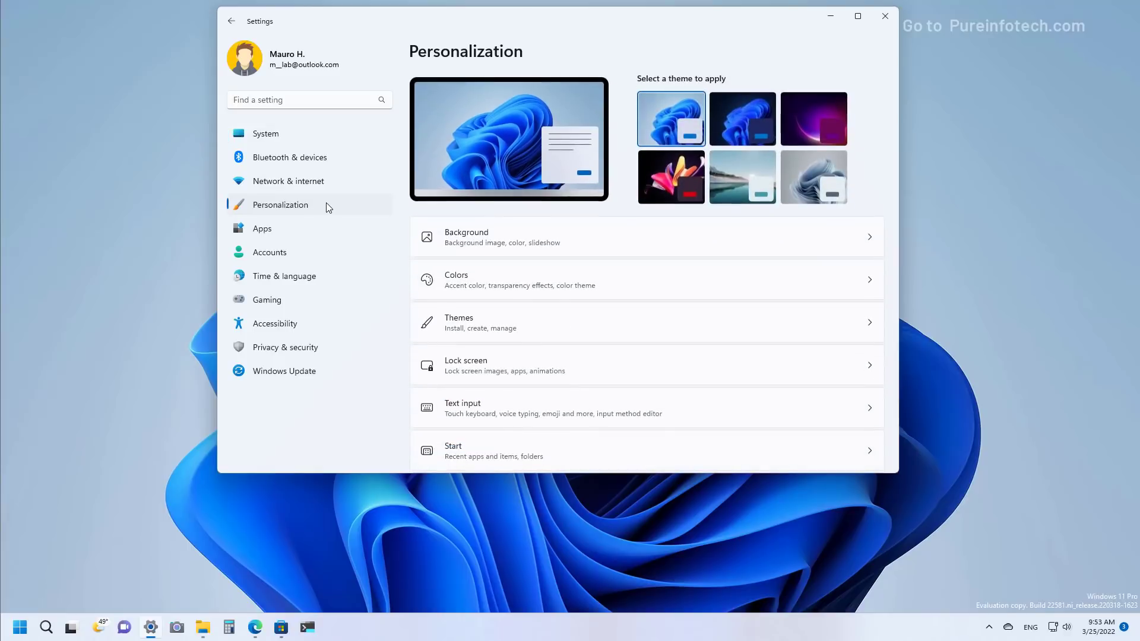
pyautogui.click(503, 236)
pyautogui.click(804, 232)
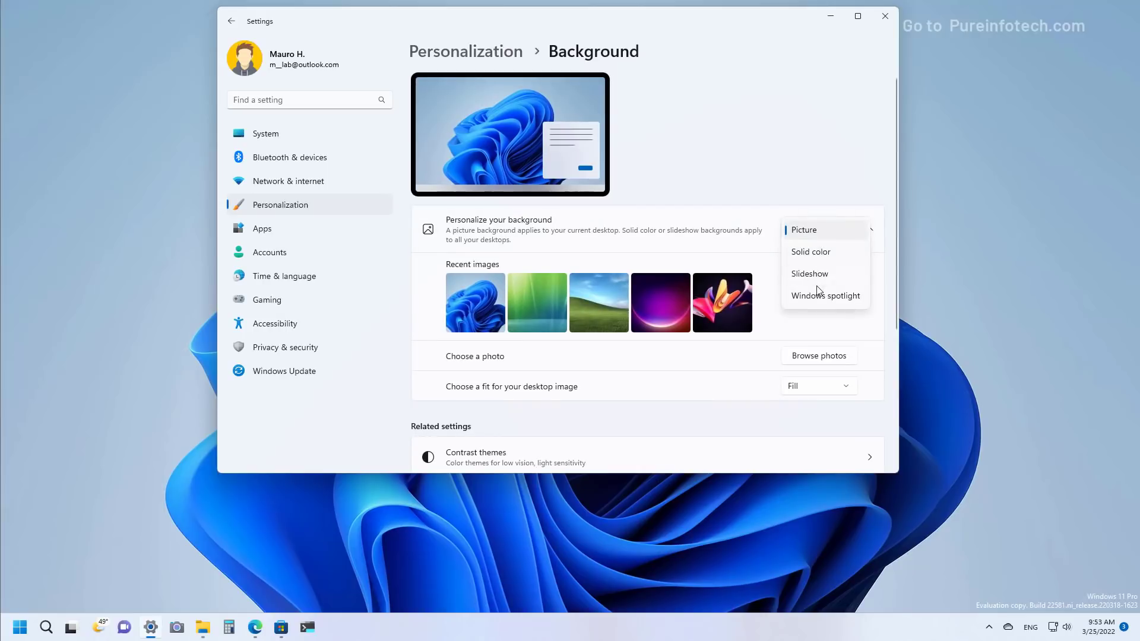
pyautogui.click(820, 296)
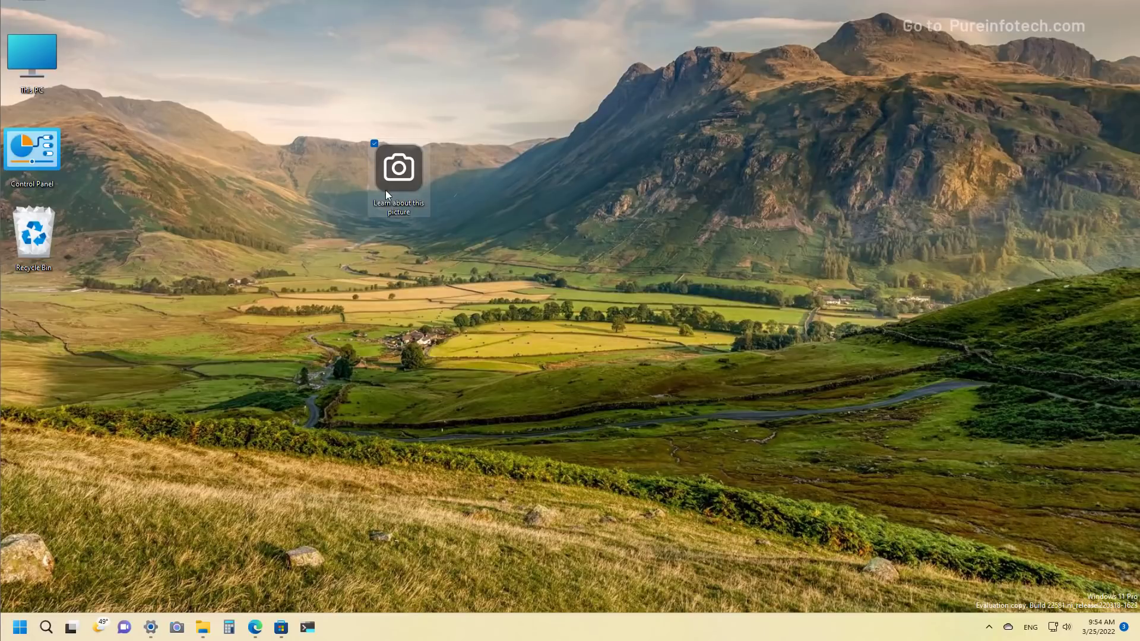
# View the spotlight picture's information on the desktop, switch to the next picture, and mark that one as liked
pyautogui.click(466, 165)
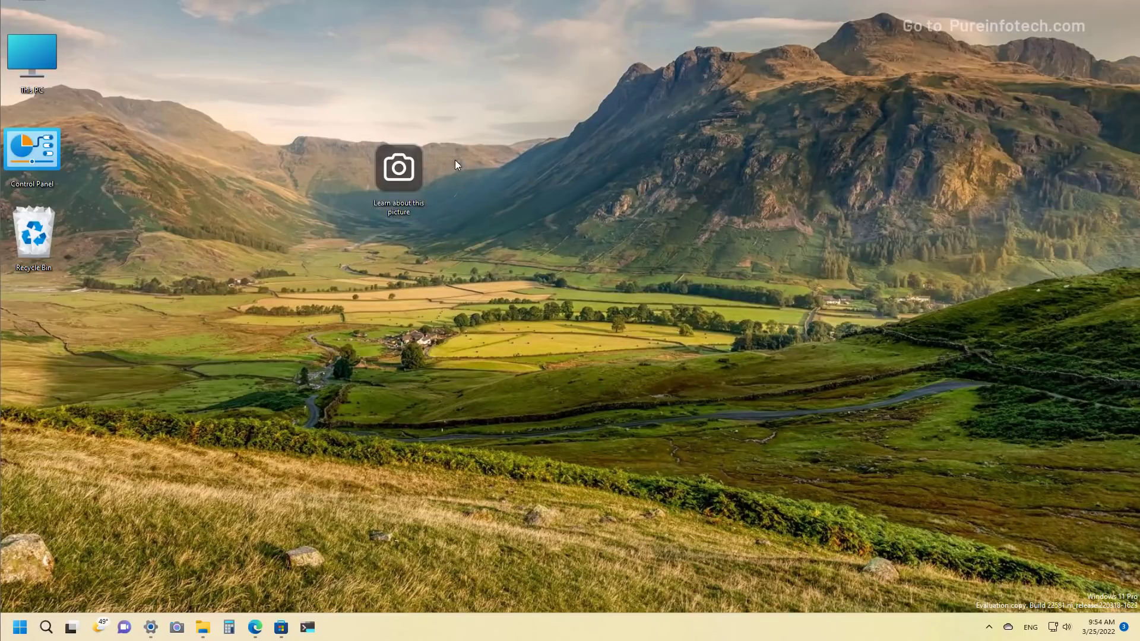
pyautogui.moveTo(403, 168)
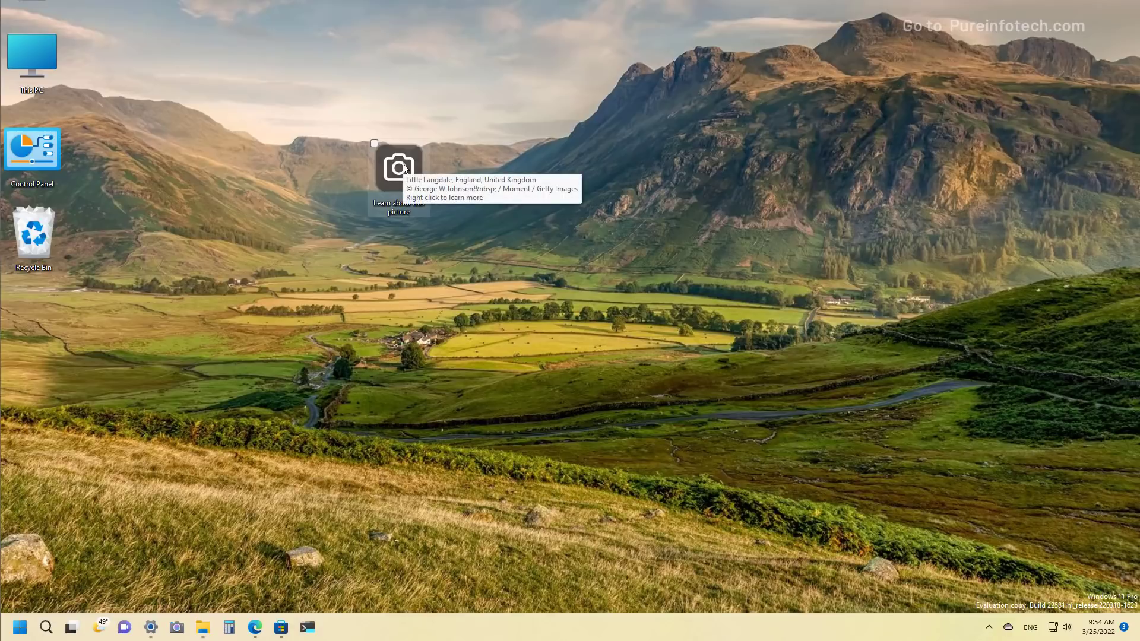
pyautogui.rightClick(403, 167)
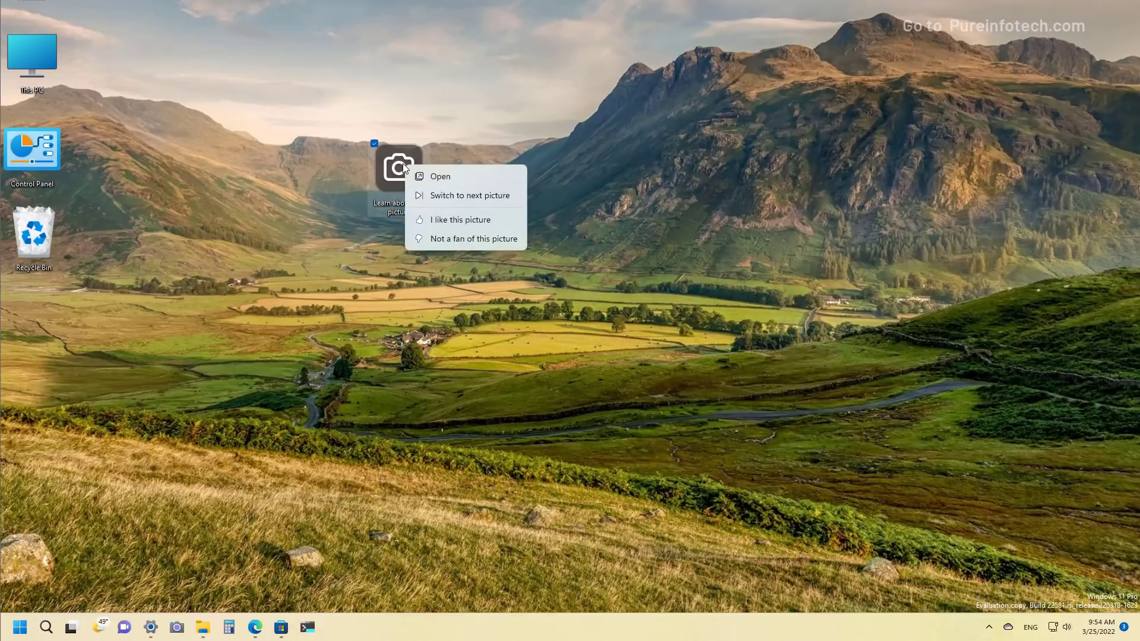
pyautogui.click(439, 196)
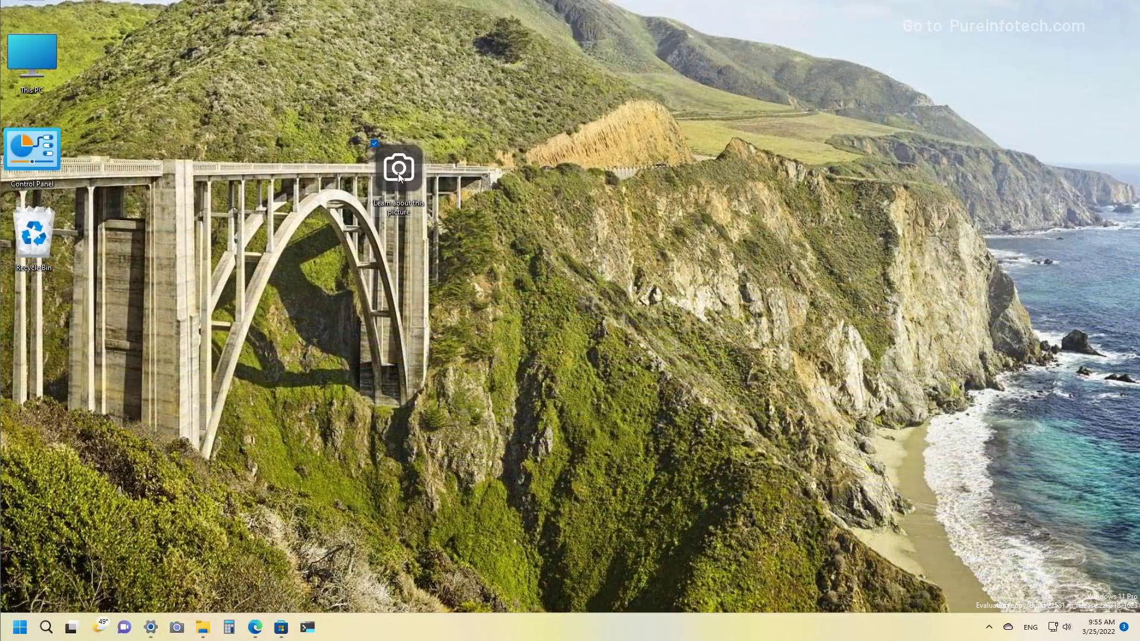
pyautogui.rightClick(399, 176)
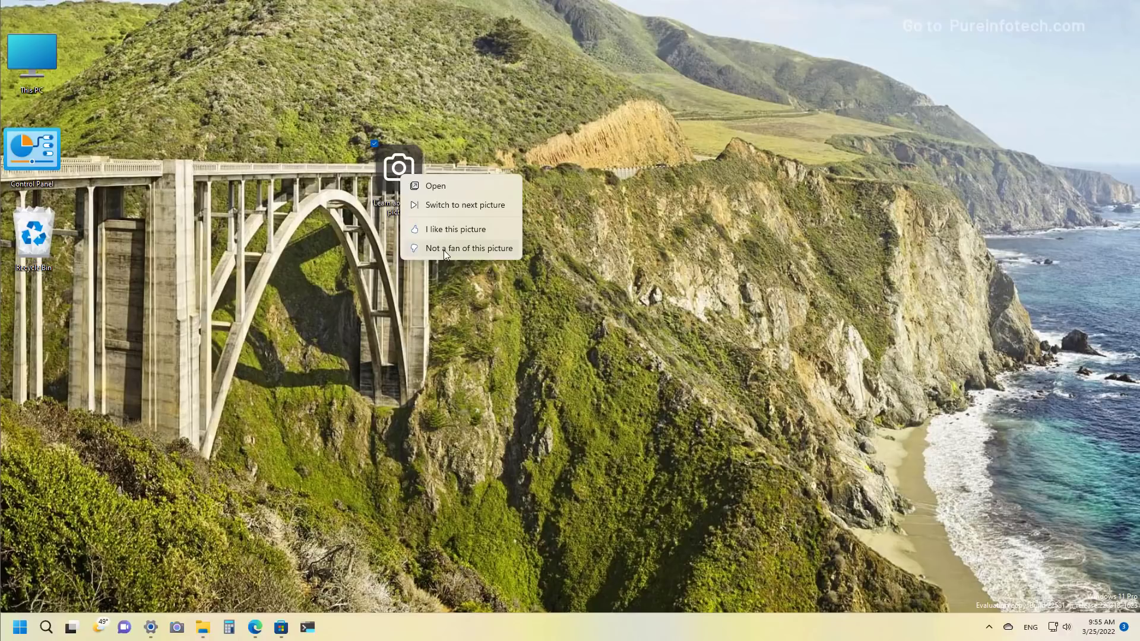
pyautogui.click(451, 231)
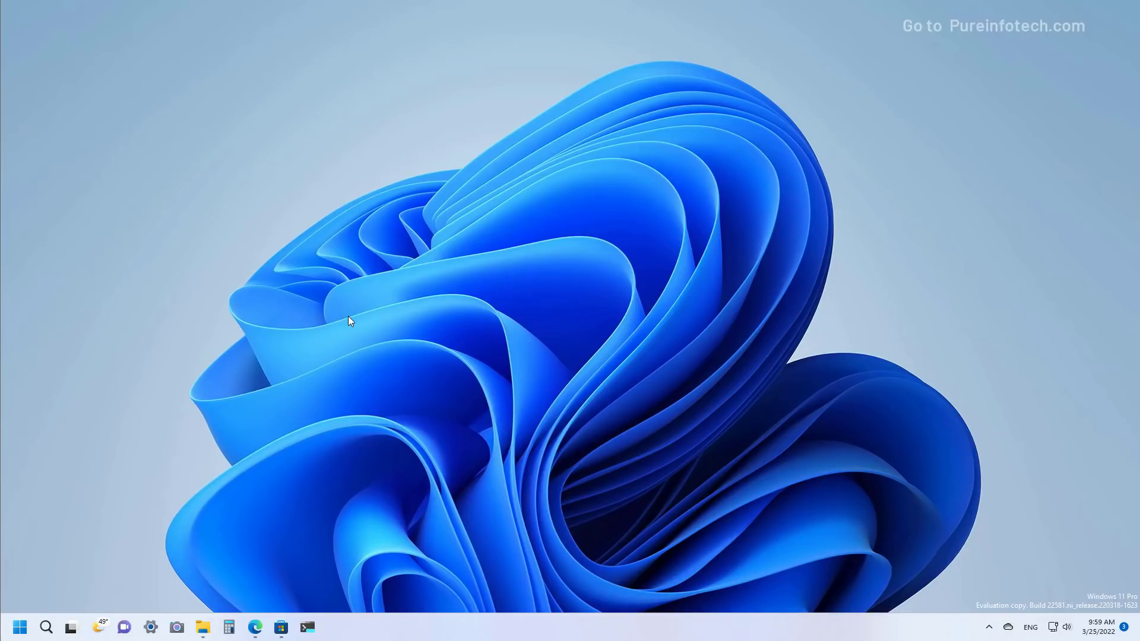
# Find Firefox among the default apps in Settings by searching for "fire" and make it the default browser
pyautogui.press('super+i')
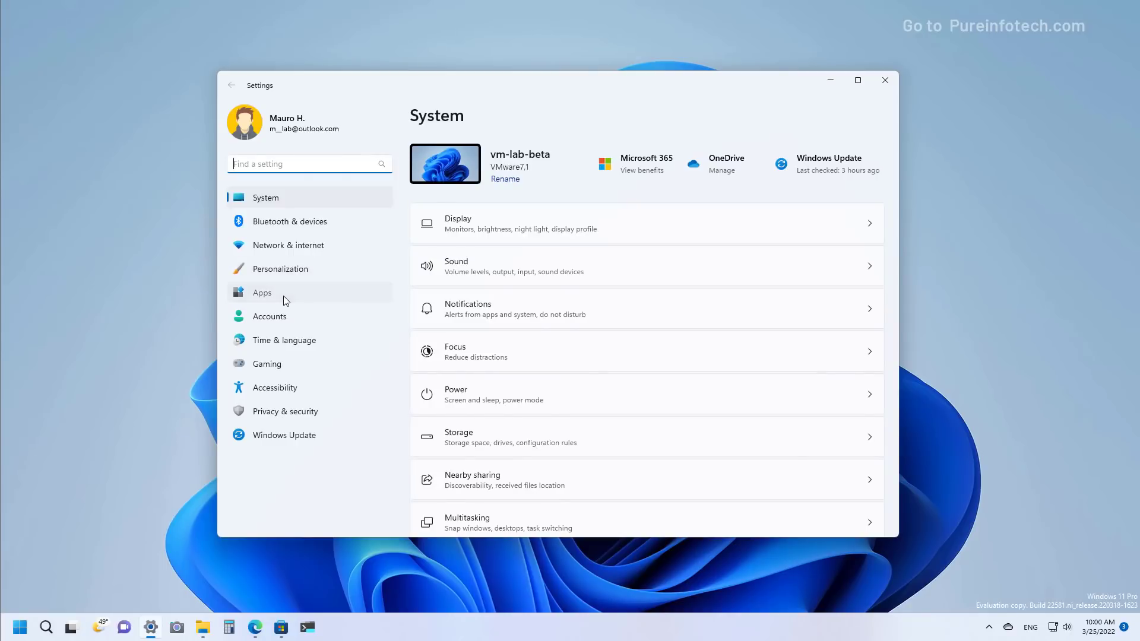
pyautogui.click(284, 296)
pyautogui.click(480, 254)
pyautogui.click(475, 273)
pyautogui.write('fire')
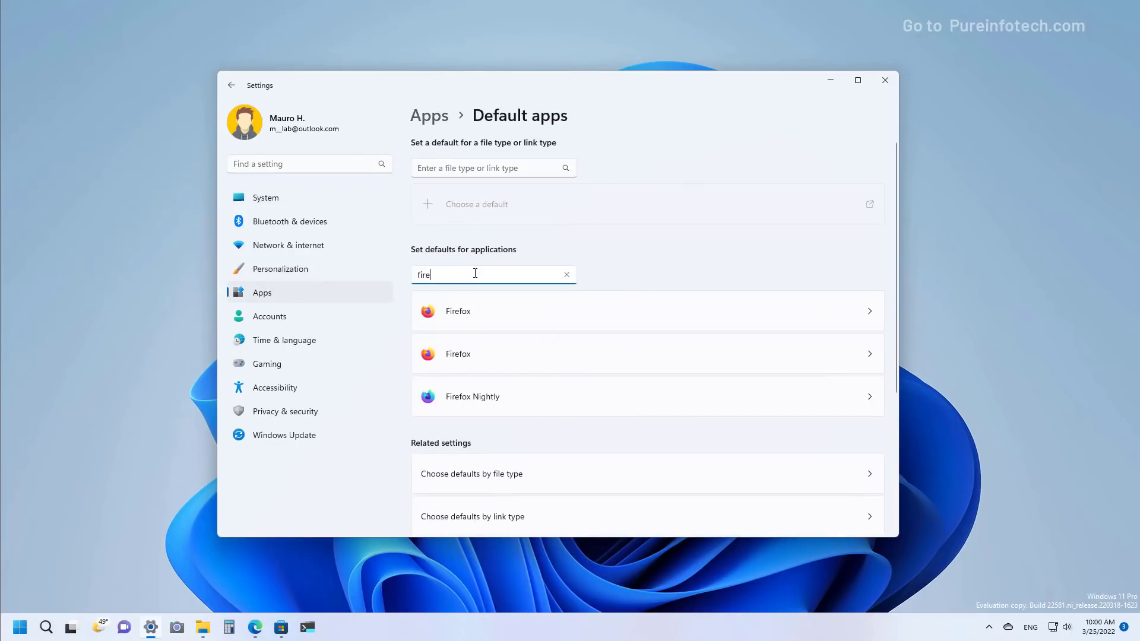
pyautogui.click(492, 321)
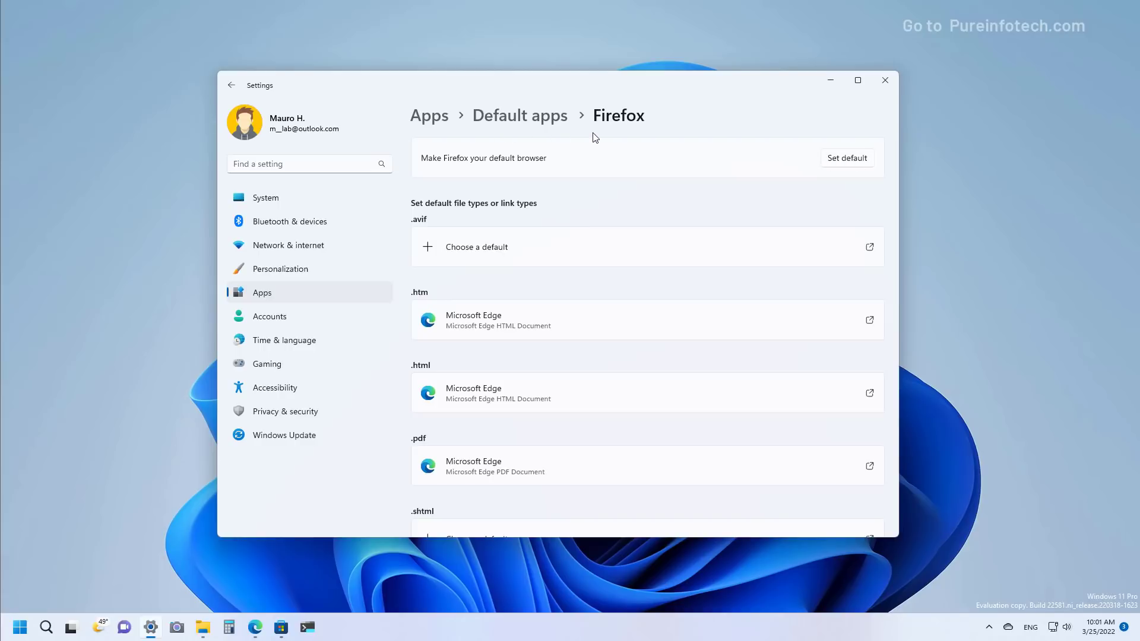
pyautogui.click(844, 160)
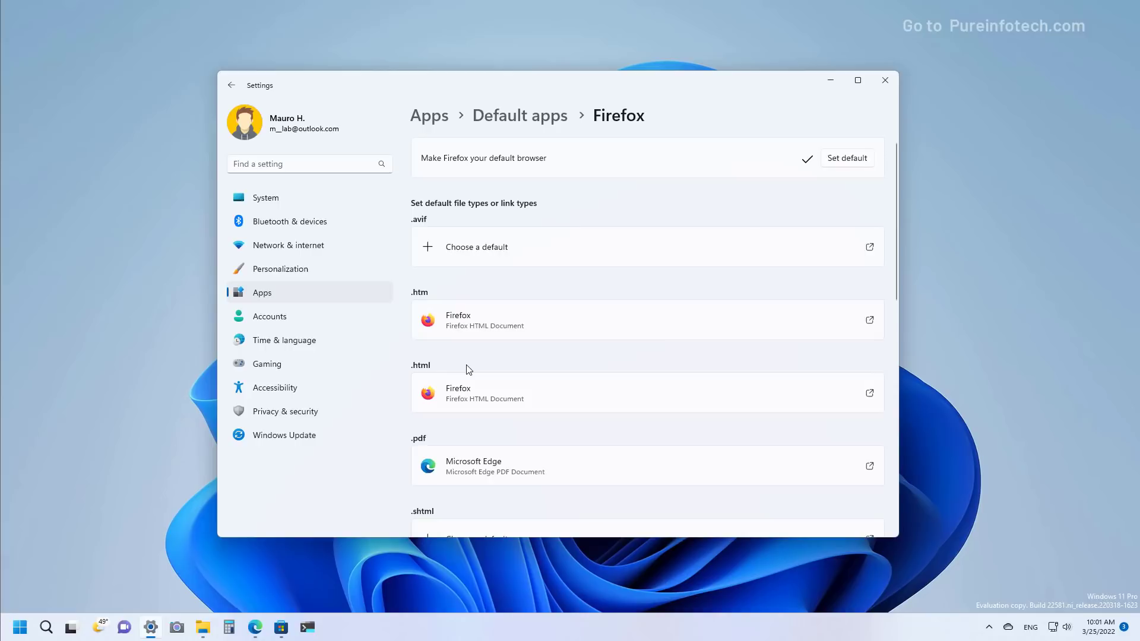
# Review Firefox's file type and link type defaults, including the app choices offered for .webp and .svg files
pyautogui.scroll(-3, 469, 369)
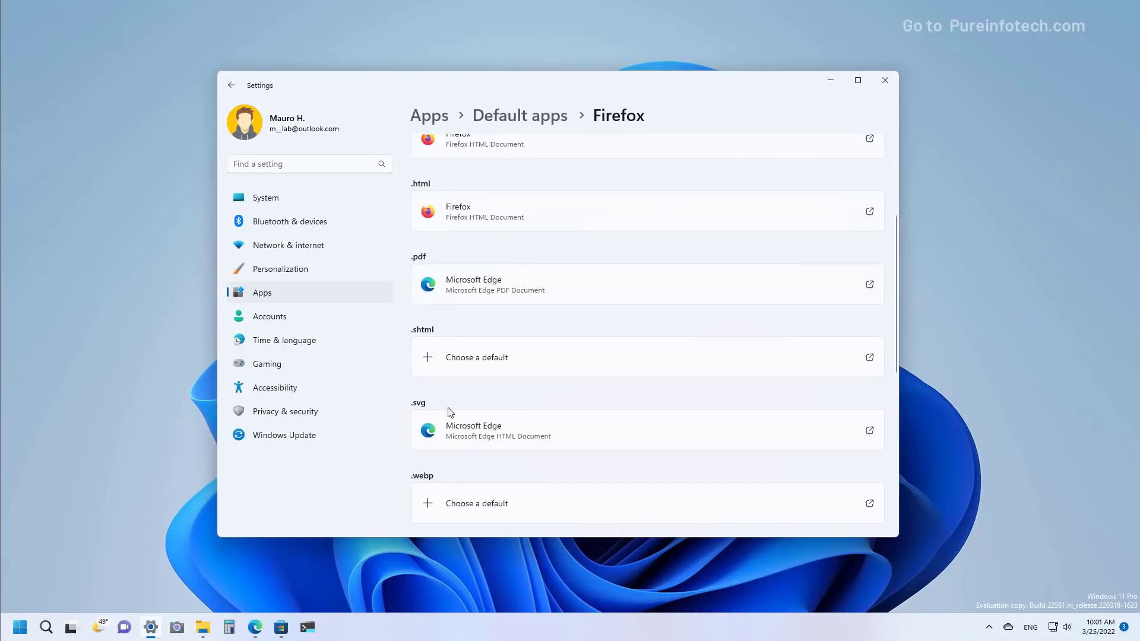
pyautogui.scroll(-5, 466, 407)
pyautogui.scroll(-2, 491, 395)
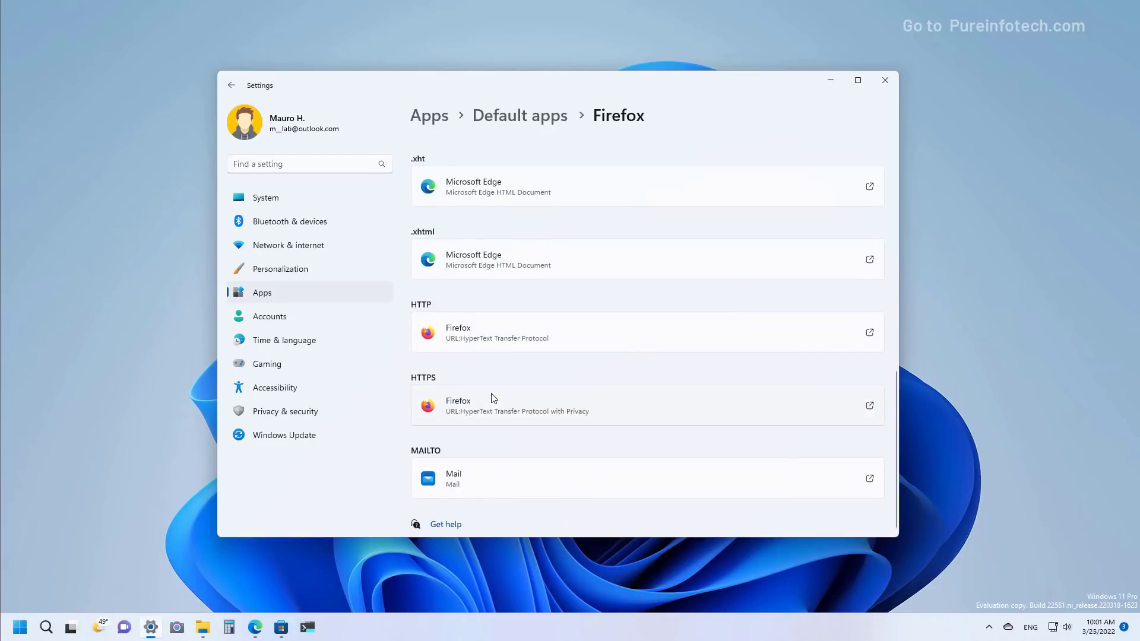
pyautogui.scroll(3, 491, 397)
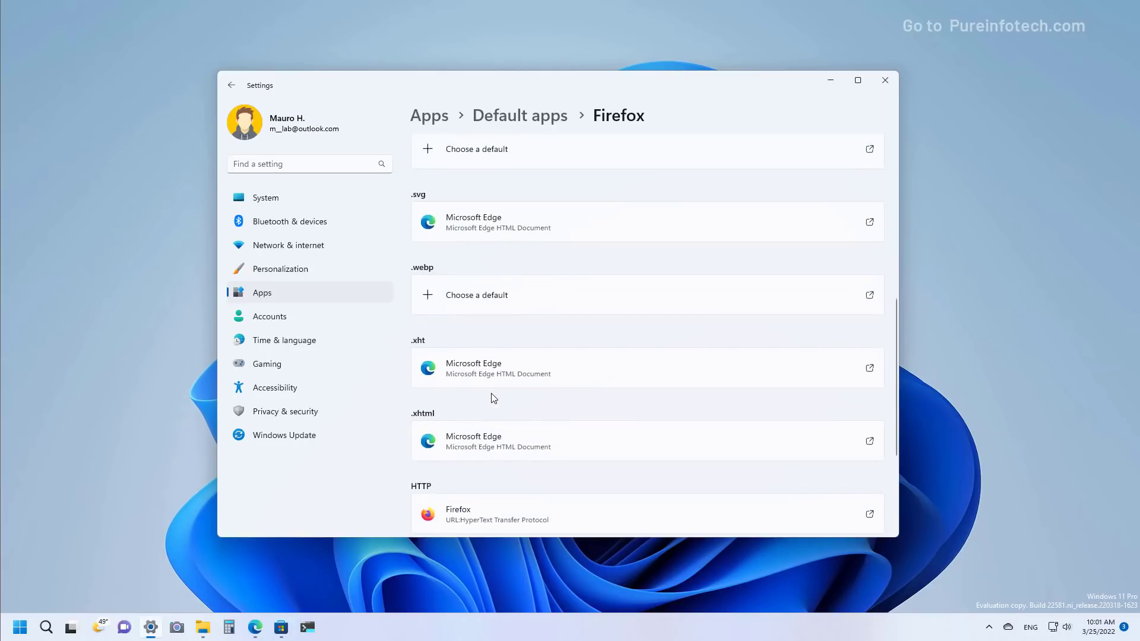
pyautogui.click(489, 303)
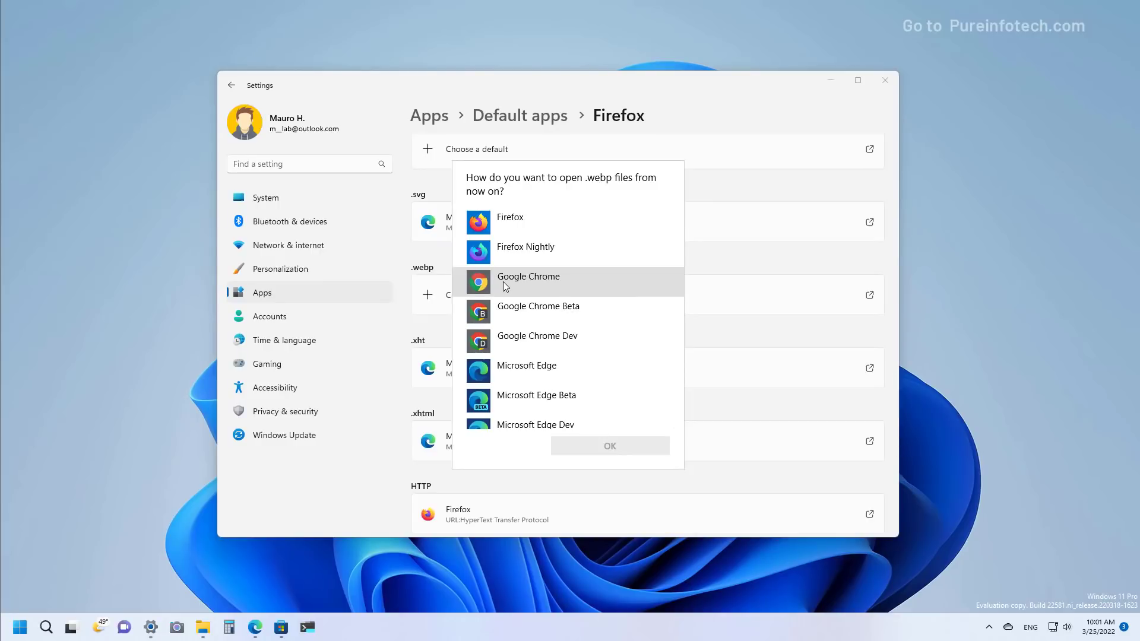
pyautogui.click(436, 253)
pyautogui.click(468, 226)
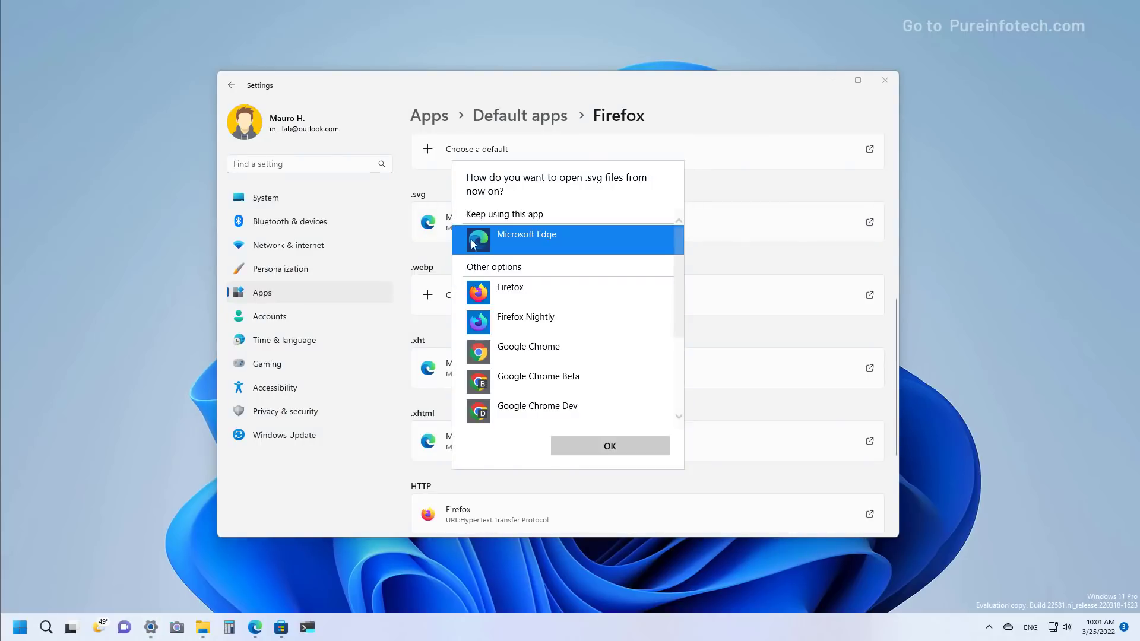
pyautogui.click(782, 255)
pyautogui.scroll(5, 782, 255)
# View the Windows Update page in Settings
pyautogui.click(294, 443)
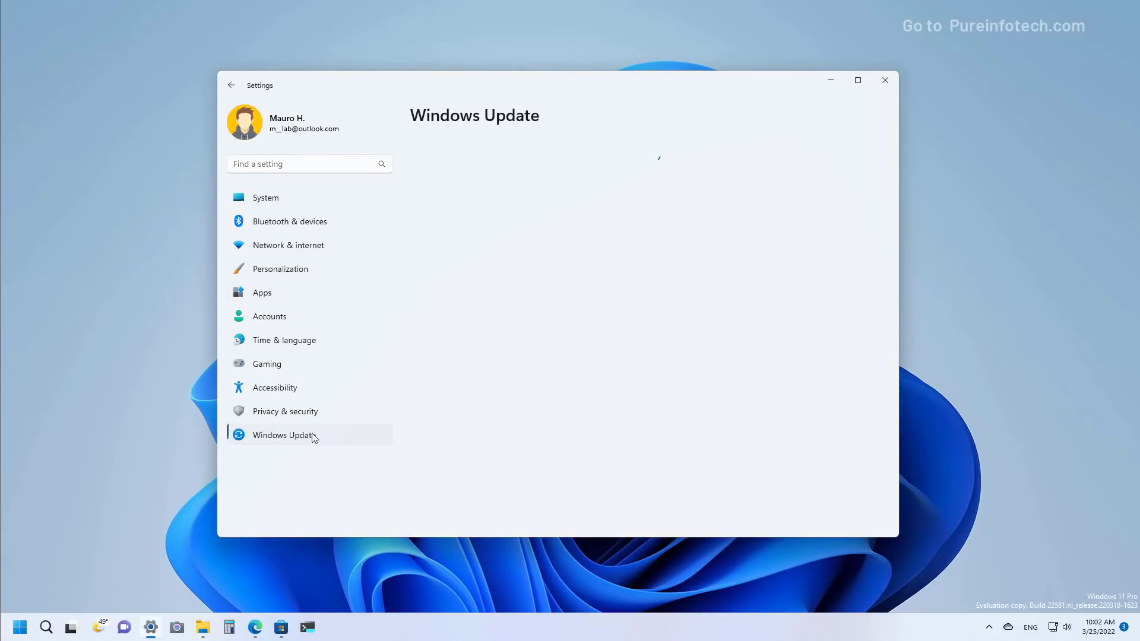
pyautogui.click(509, 282)
pyautogui.click(512, 241)
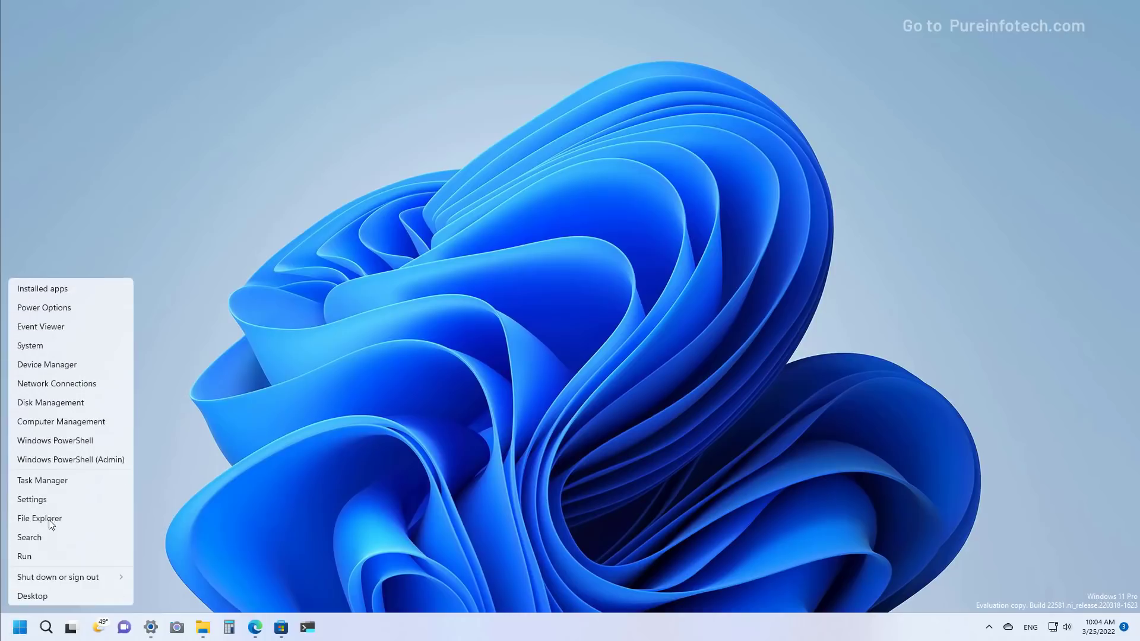
# Open Task Manager and look through its Performance, App history, Startup apps, Users and Services pages
pyautogui.click(55, 482)
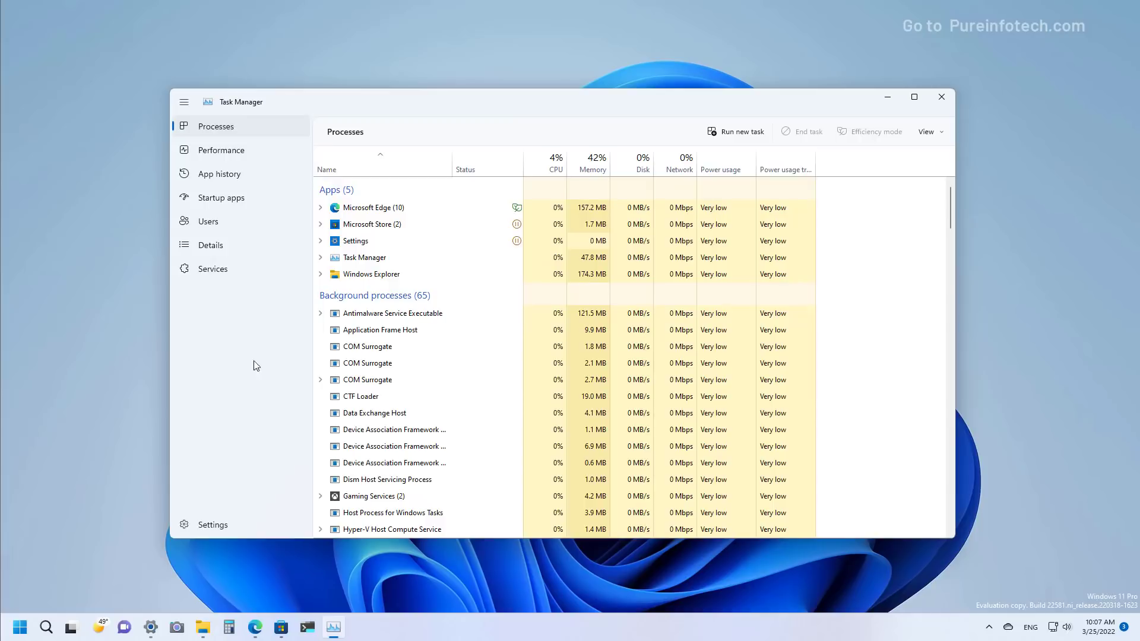
pyautogui.click(237, 151)
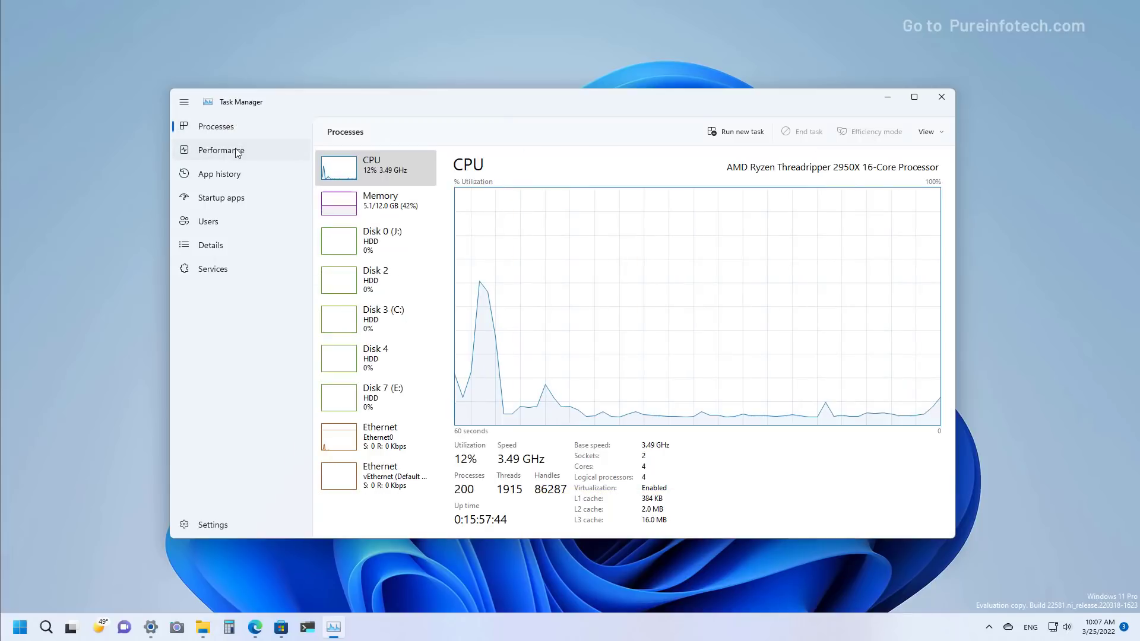
pyautogui.click(230, 173)
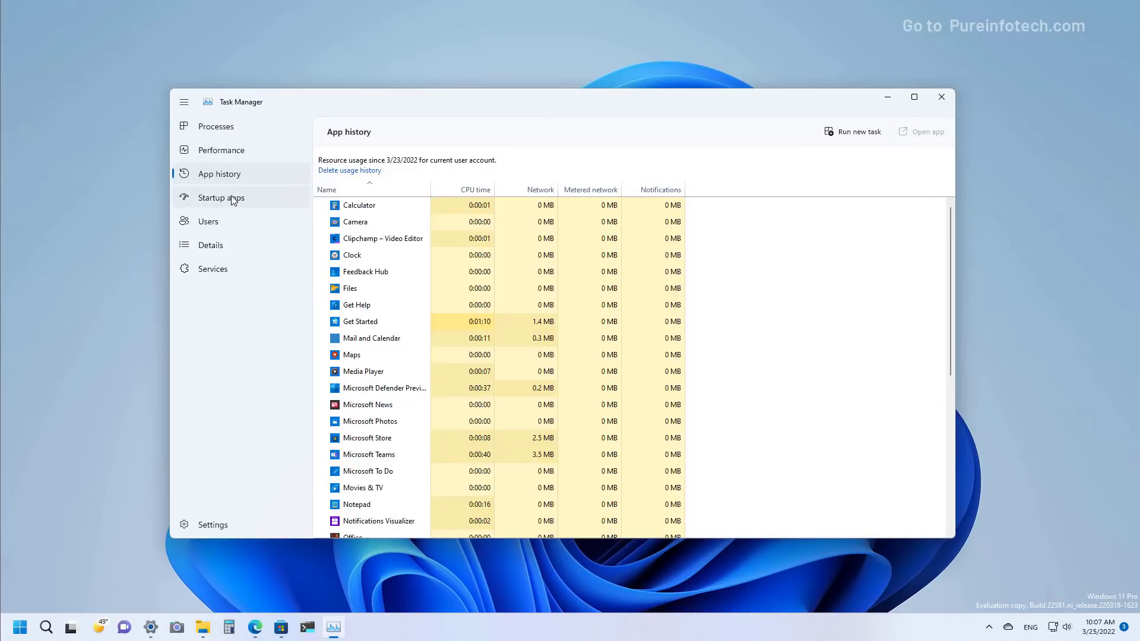
pyautogui.click(233, 198)
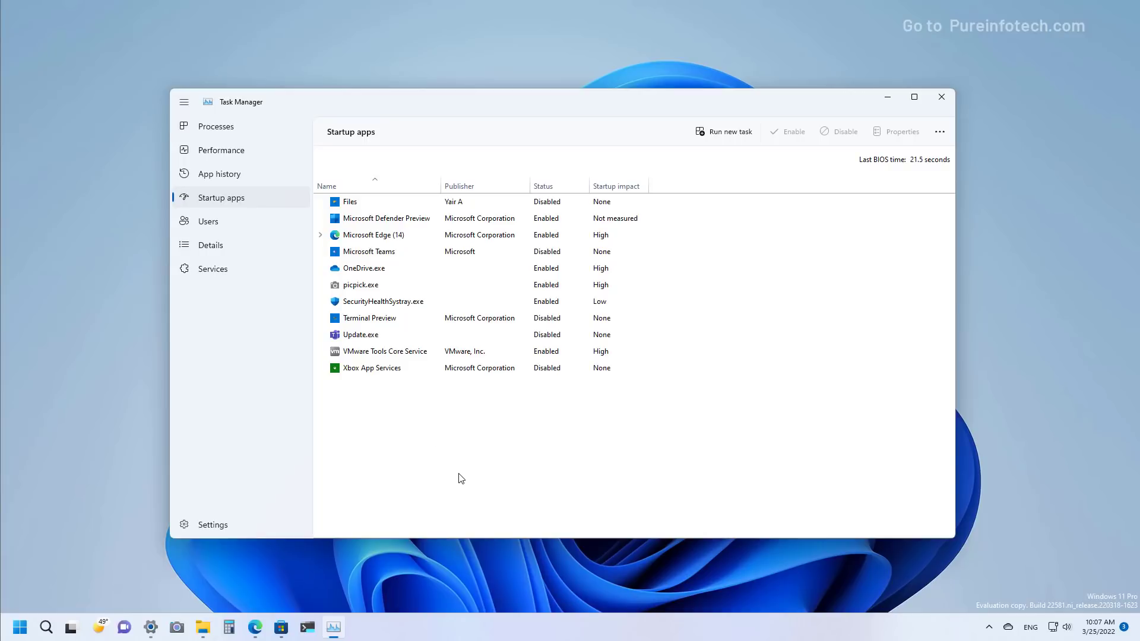
pyautogui.click(219, 225)
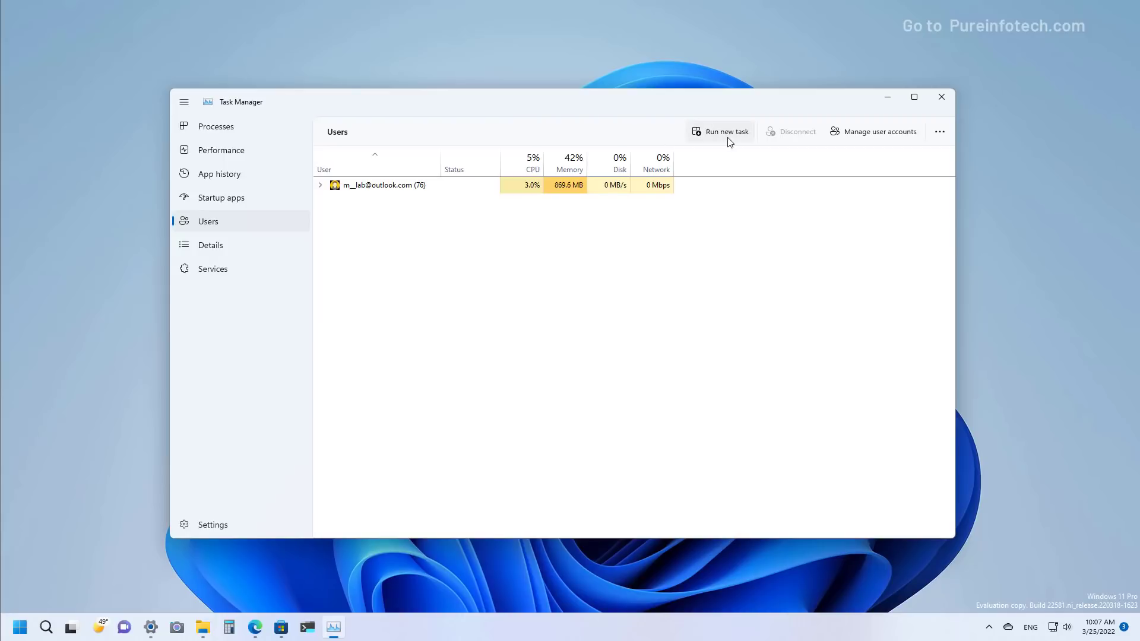
pyautogui.click(213, 269)
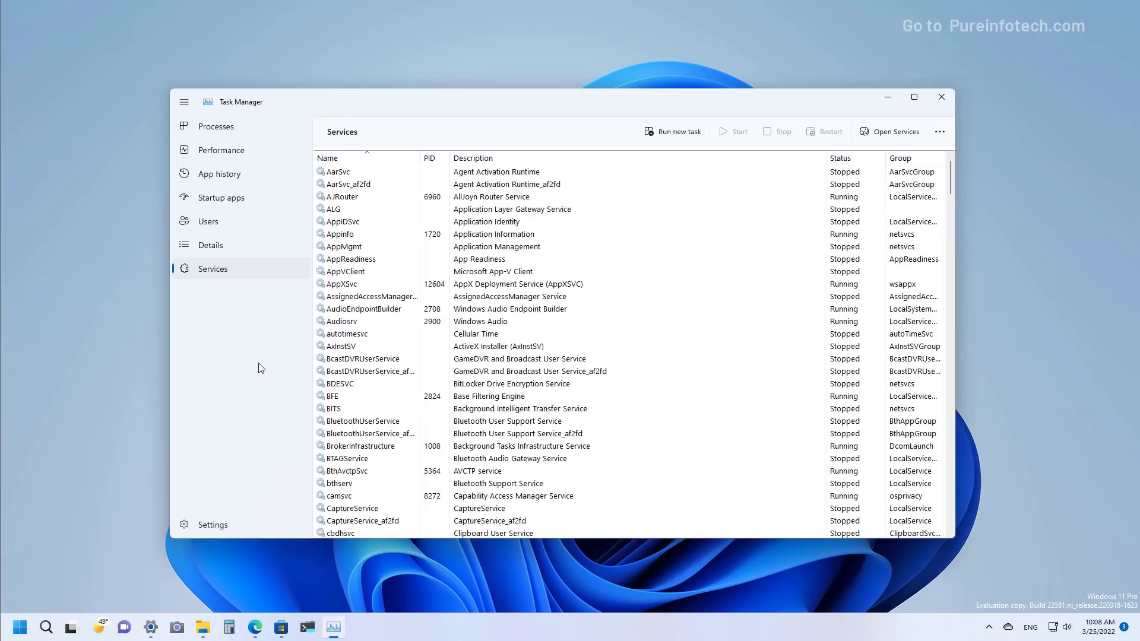
# Examine Task Manager's settings, including the choices for Default Start Page and Real time update speed
pyautogui.click(215, 526)
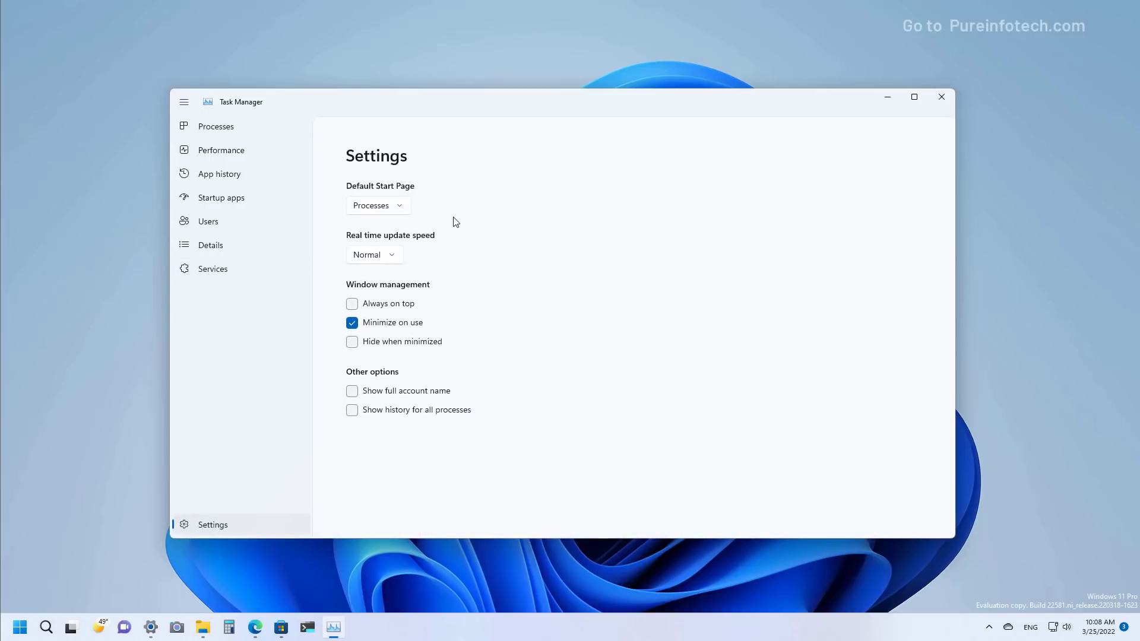
pyautogui.click(400, 212)
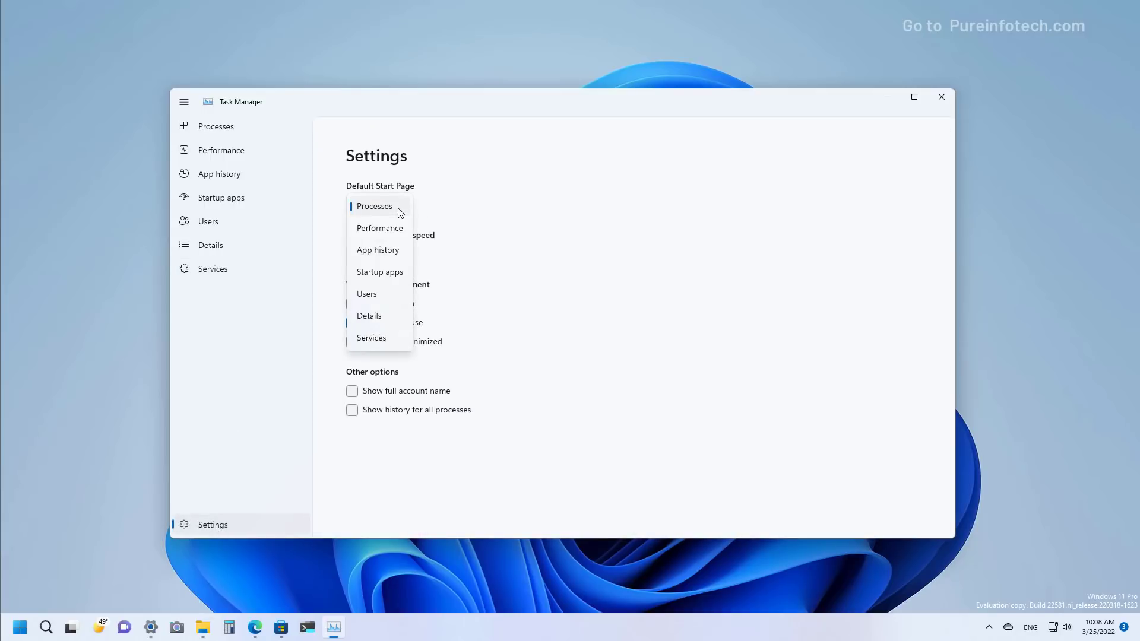
pyautogui.click(400, 211)
pyautogui.click(395, 257)
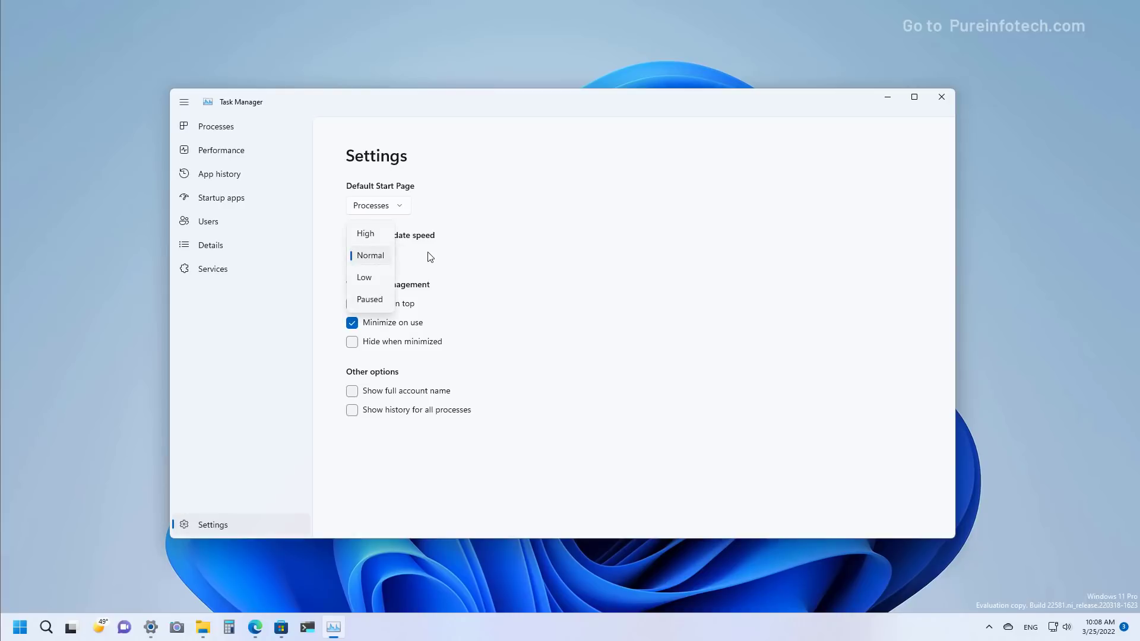
pyautogui.click(430, 256)
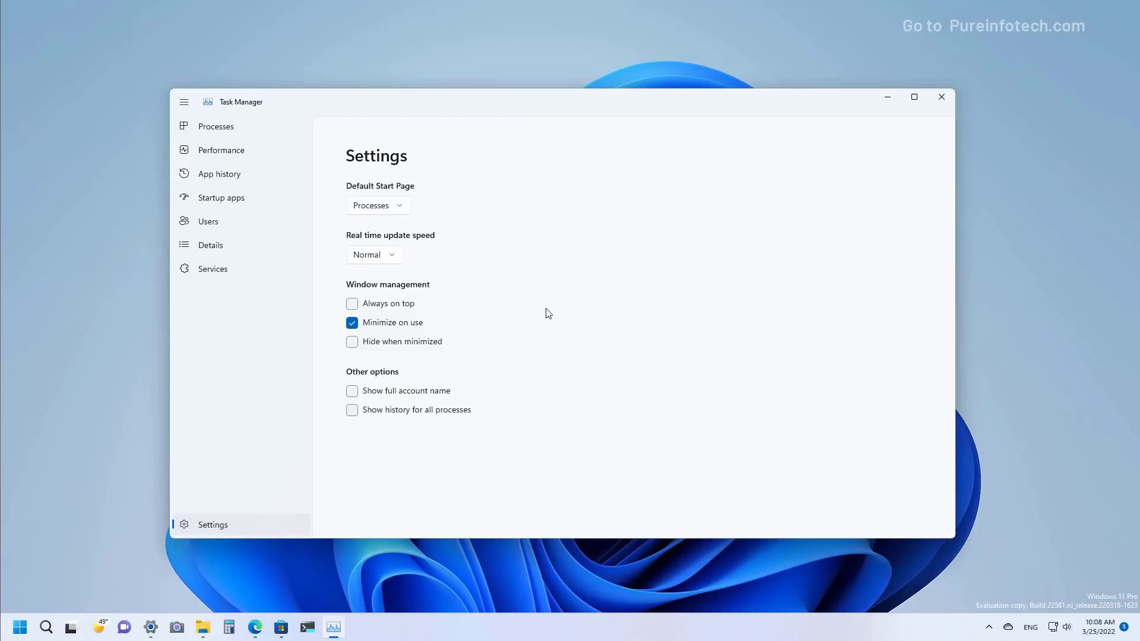
# Apply the dark version of the blue Windows theme and show Task Manager's Processes page in it
pyautogui.press('super+i')
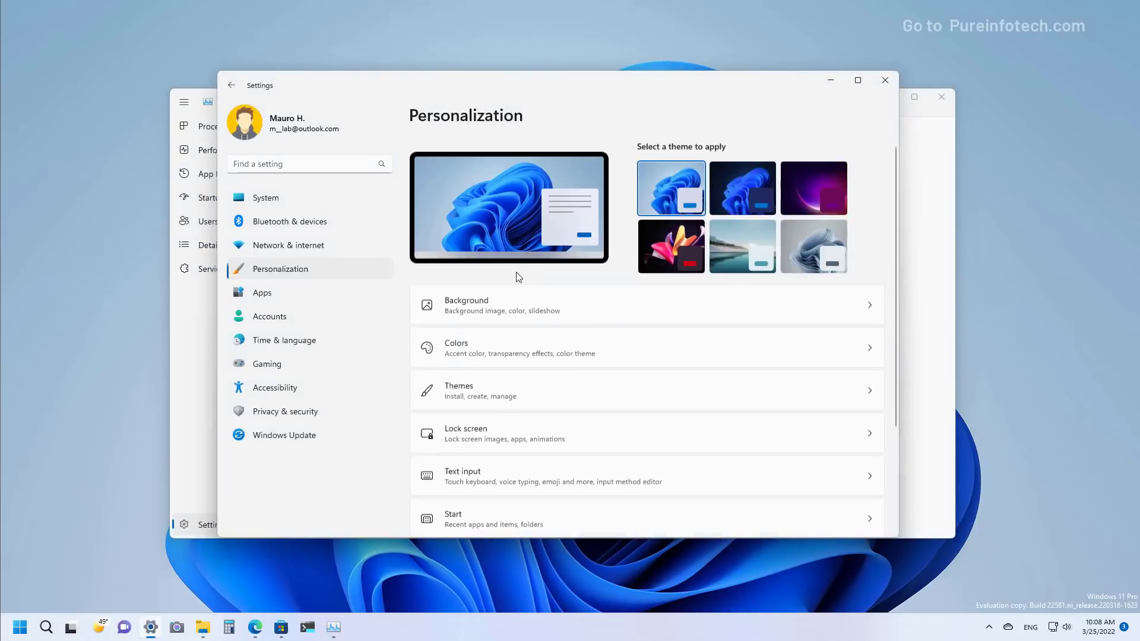
pyautogui.click(739, 192)
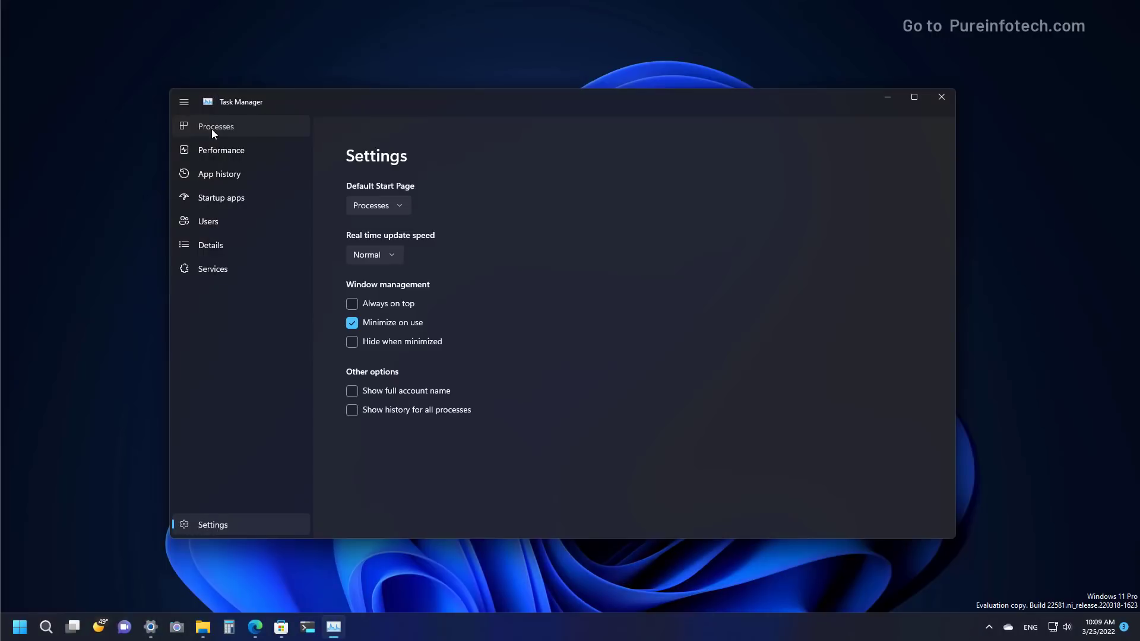
pyautogui.click(212, 130)
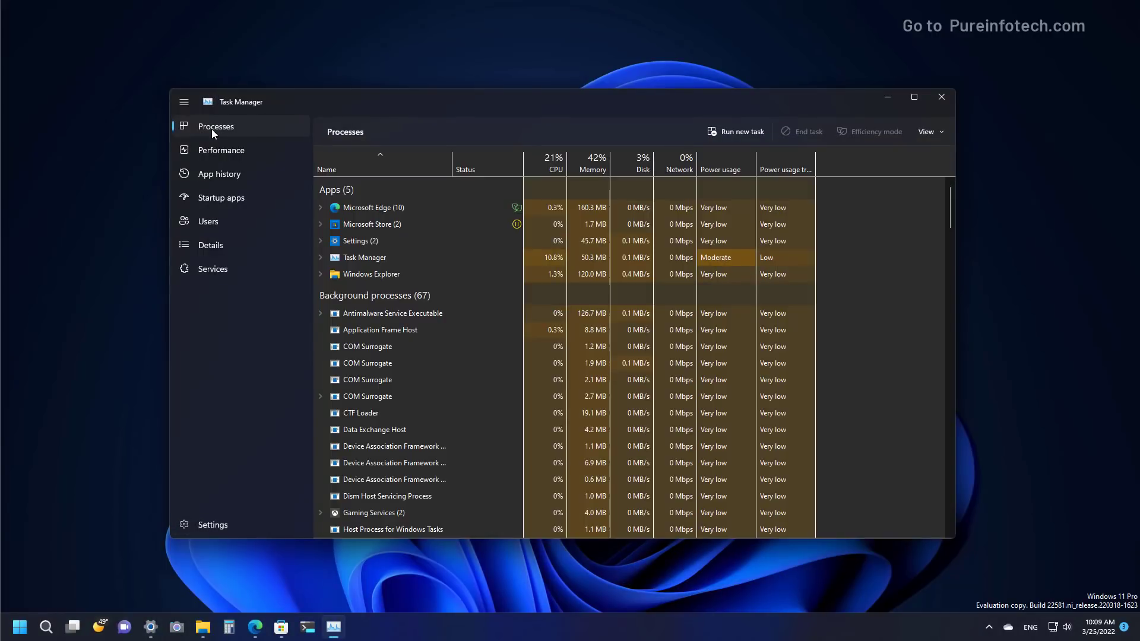
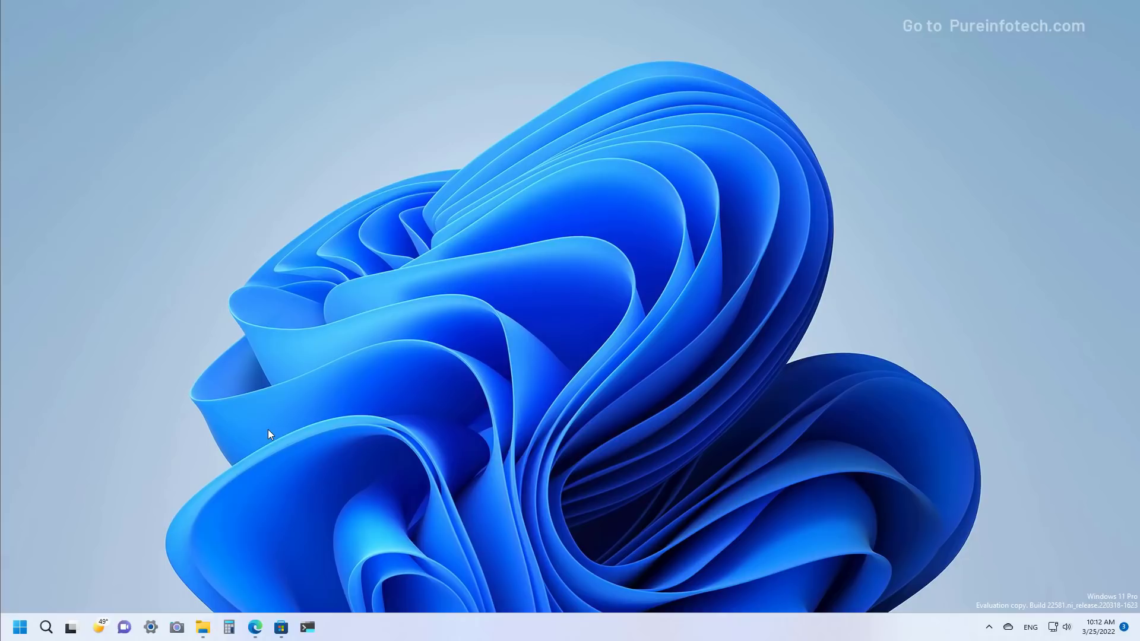
# Show the redesigned Run dialog and place it over the upper-left part of the desktop
pyautogui.press('super+r')
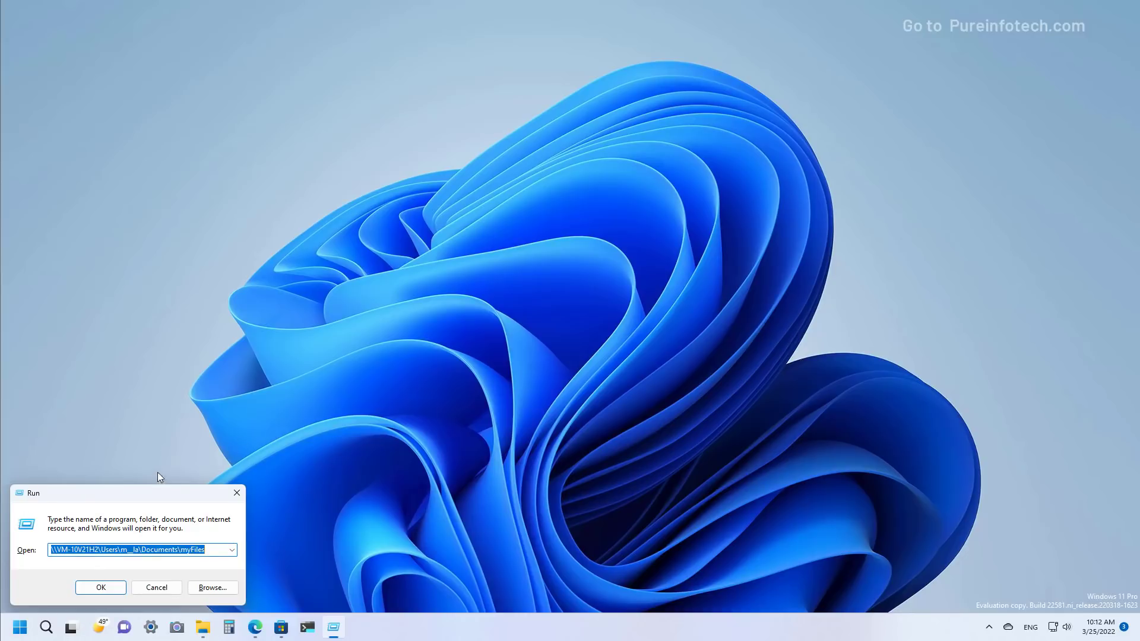
pyautogui.moveTo(118, 502); pyautogui.dragTo(351, 285)
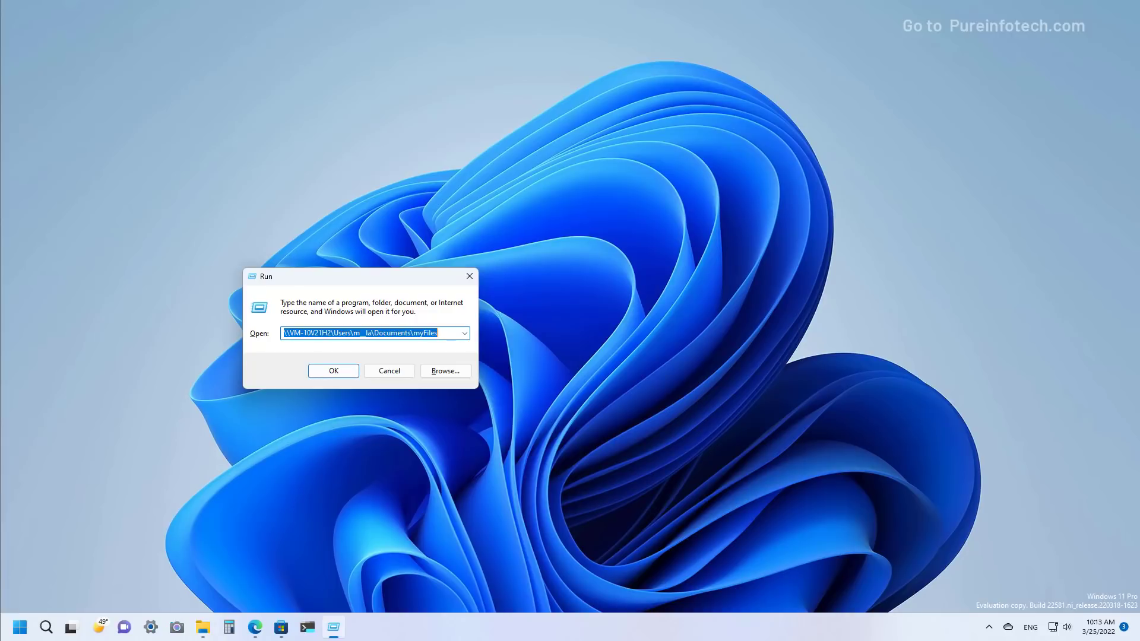
pyautogui.moveTo(352, 278); pyautogui.dragTo(284, 217)
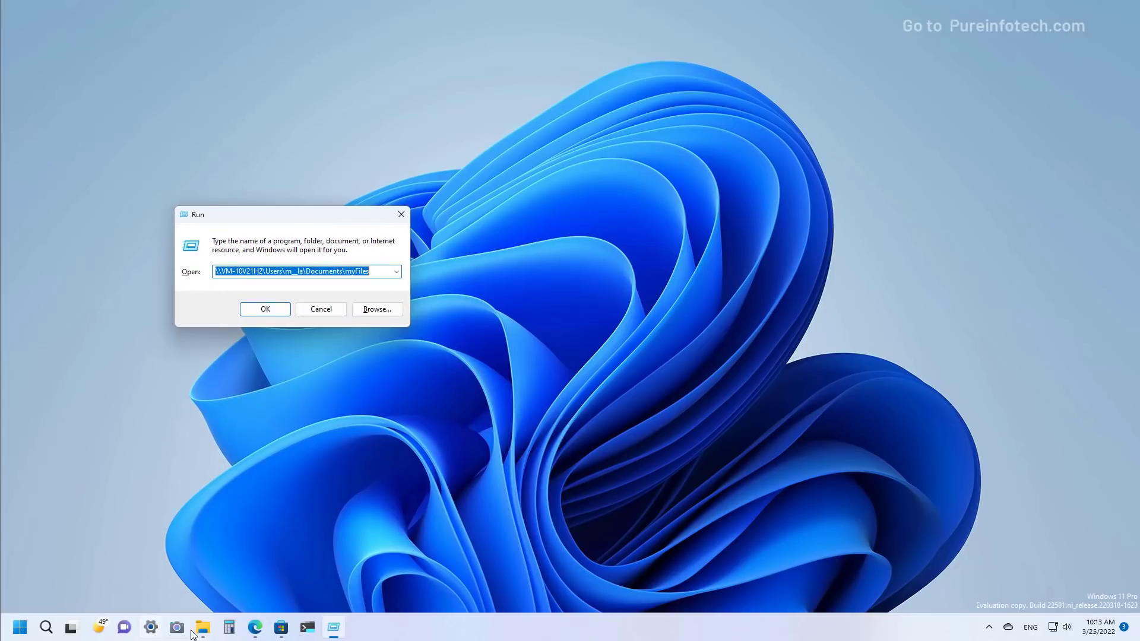
pyautogui.moveTo(206, 634)
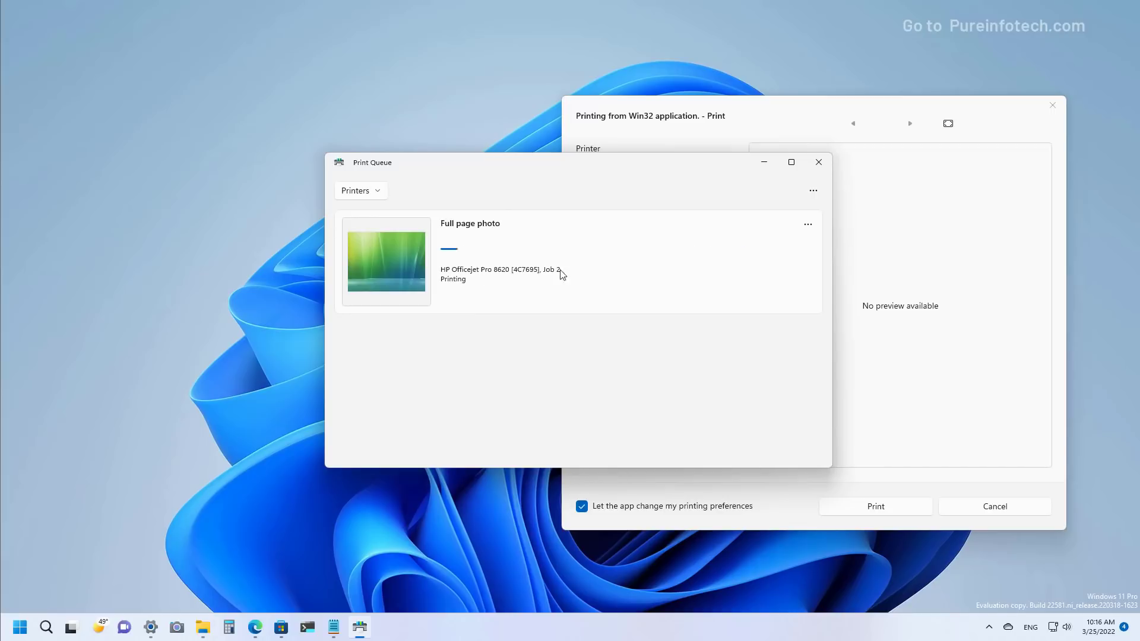
# Examine the actions for the "Full page photo" job and the printer choices in Print Queue, and bring the print dialog forward
pyautogui.click(808, 227)
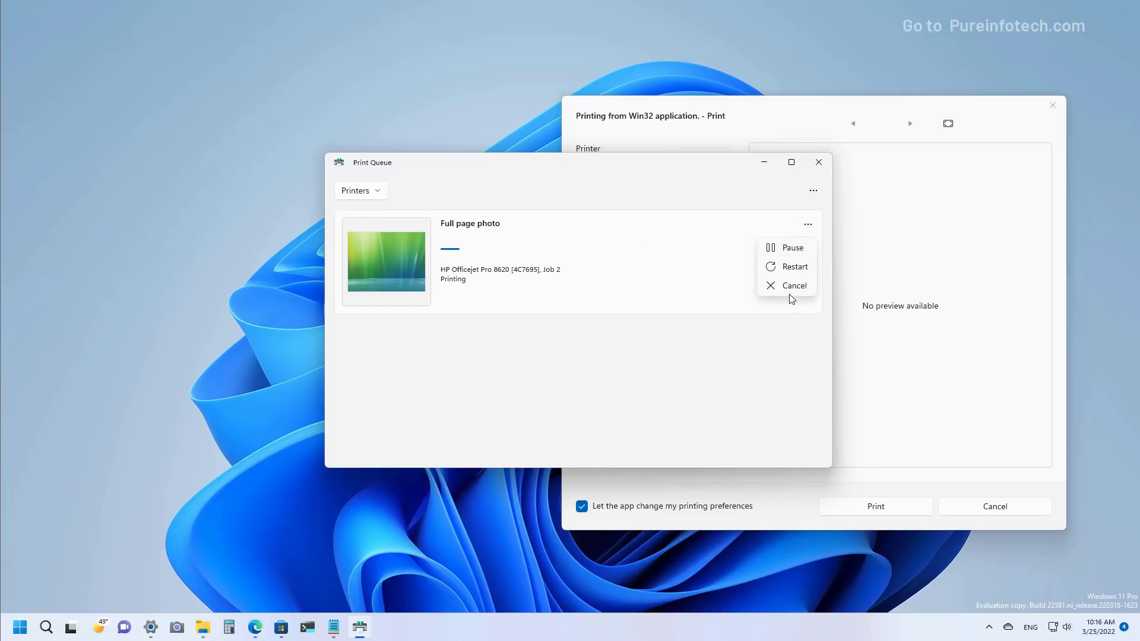
pyautogui.click(371, 191)
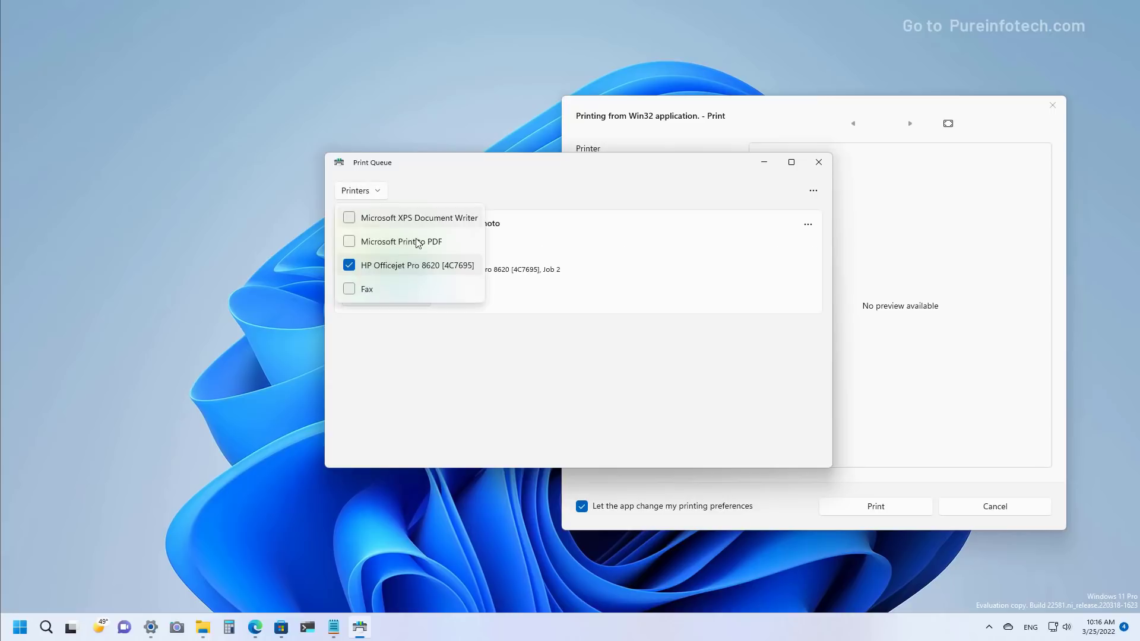
pyautogui.click(442, 188)
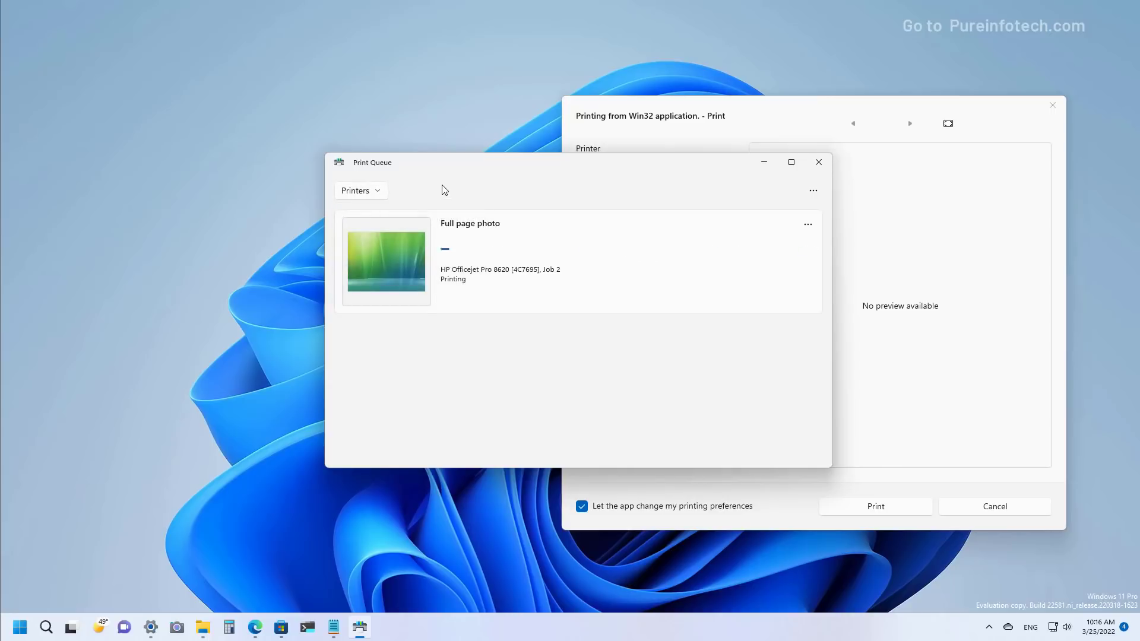
pyautogui.click(764, 113)
pyautogui.moveTo(765, 115); pyautogui.dragTo(605, 111)
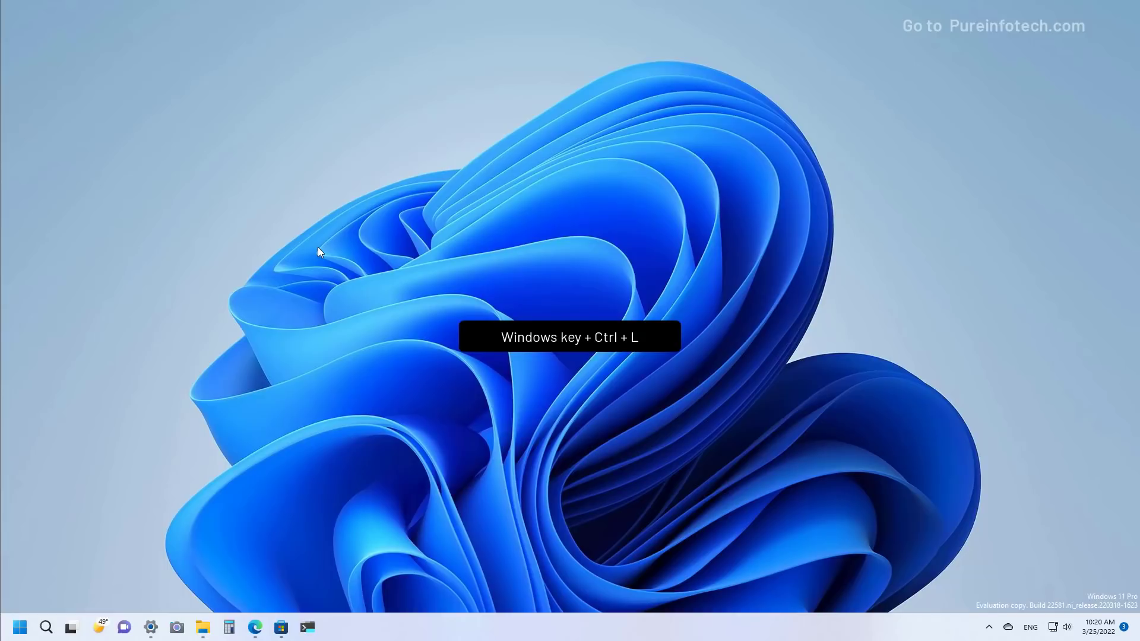
# Set up live captions with the required download and caption the YouTube video in Edge, pausing it partway
pyautogui.press('super+ctrl+l')
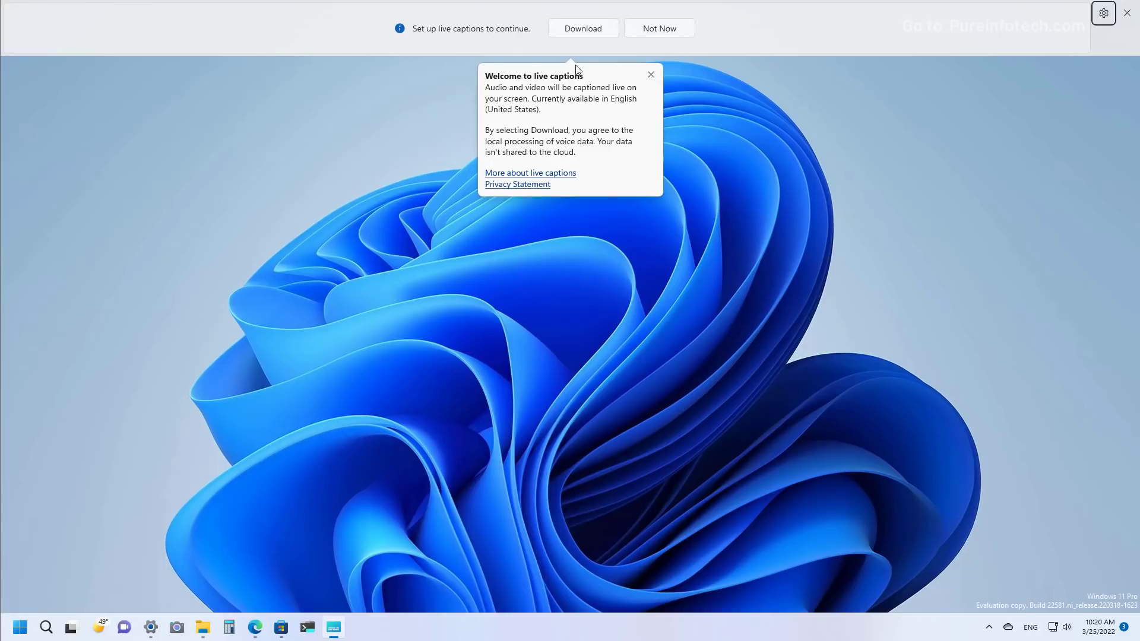
pyautogui.click(650, 75)
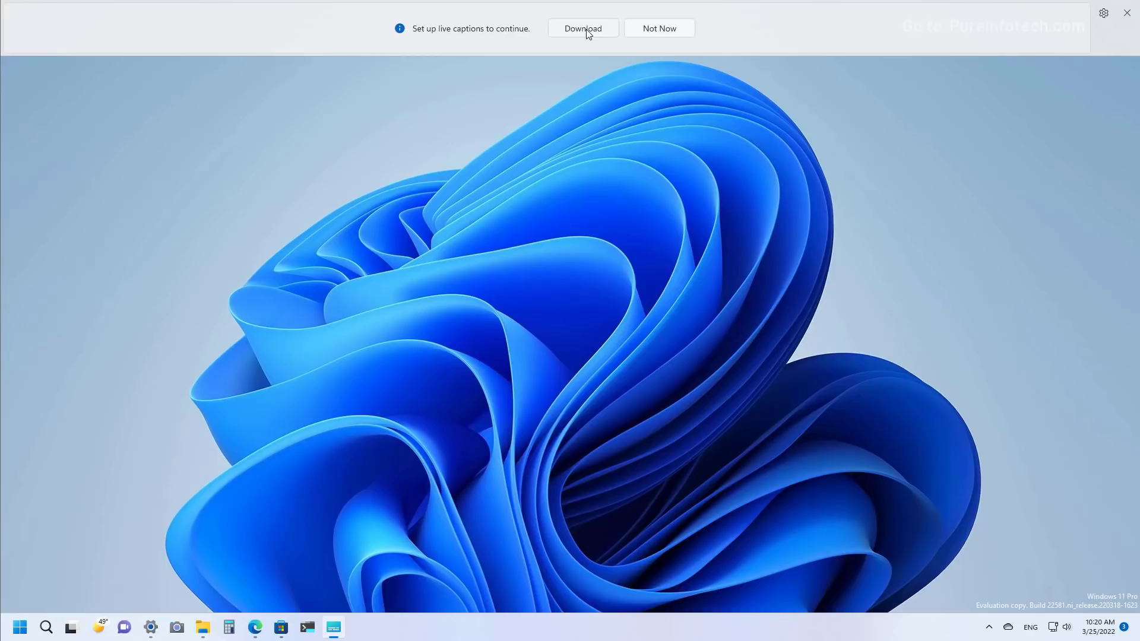
pyautogui.click(586, 30)
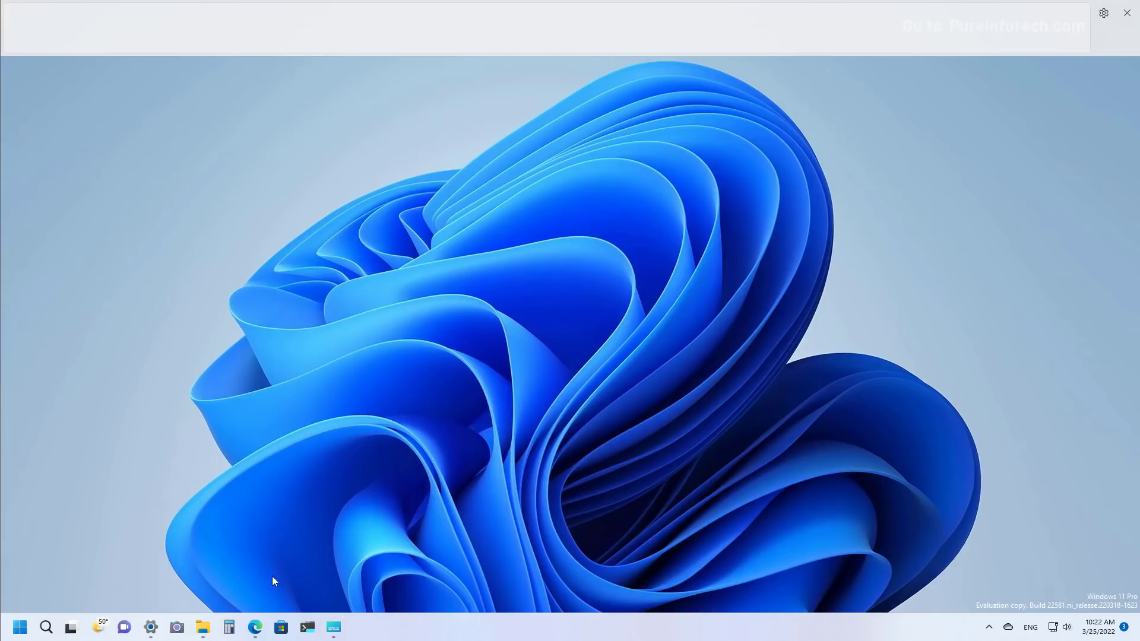
pyautogui.click(255, 627)
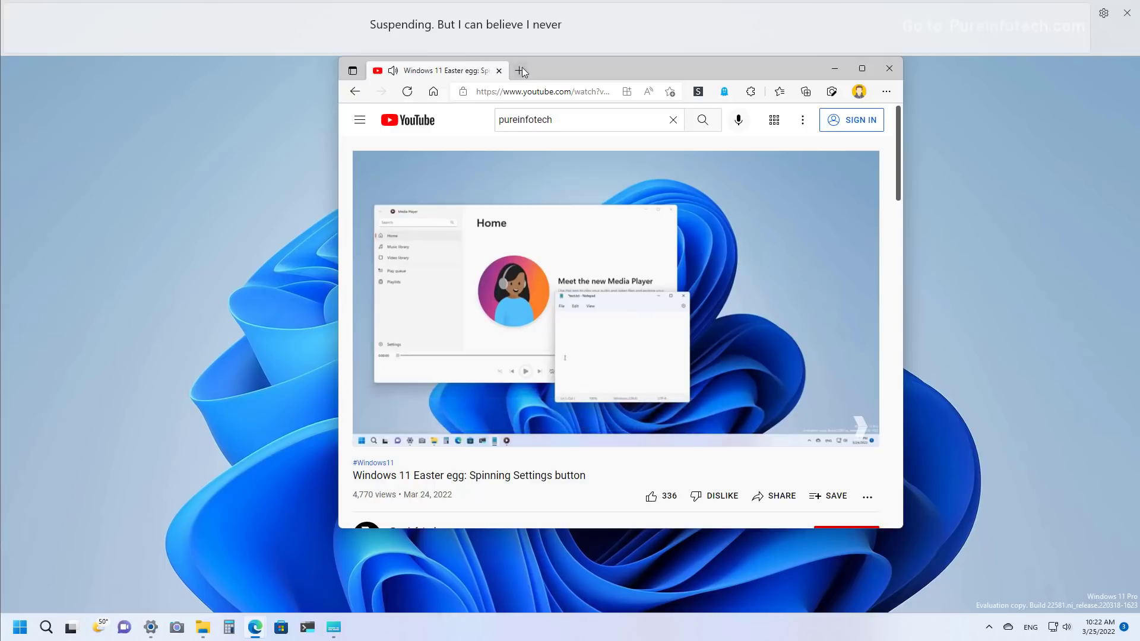
pyautogui.click(551, 318)
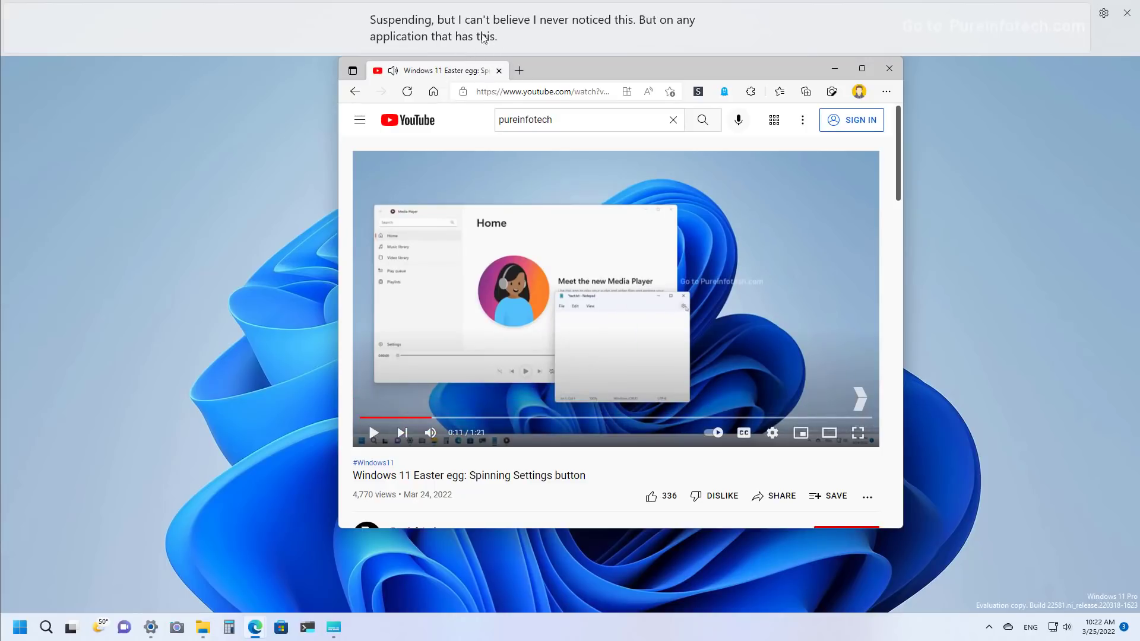
# Set the live captions position to Floating on screen and move the caption box just below the browser window
pyautogui.click(1105, 16)
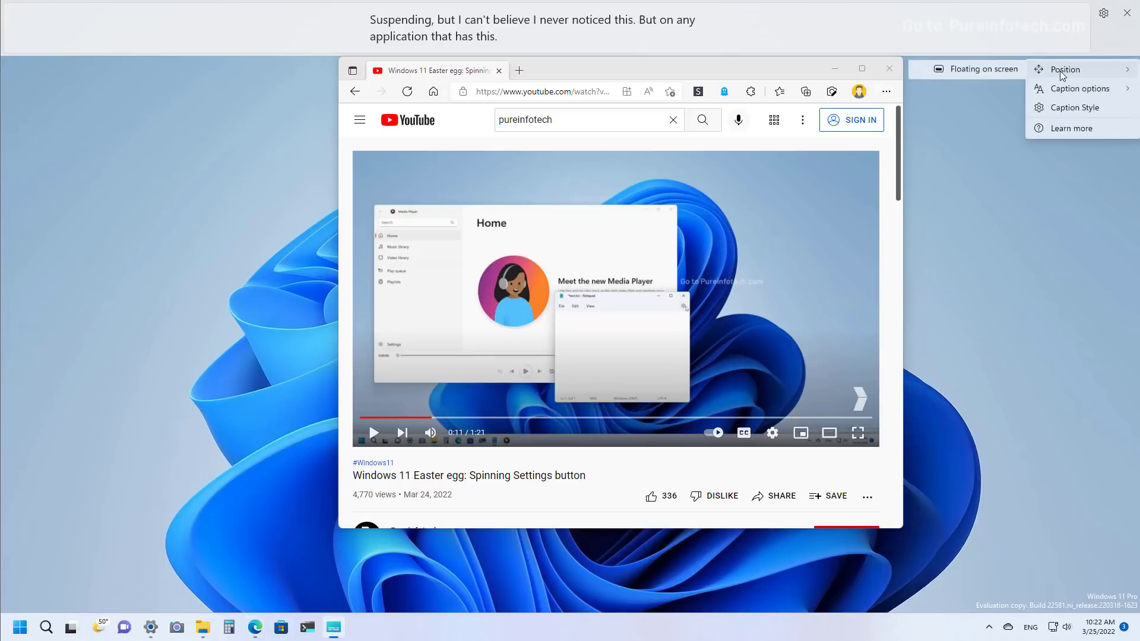
pyautogui.moveTo(1063, 69)
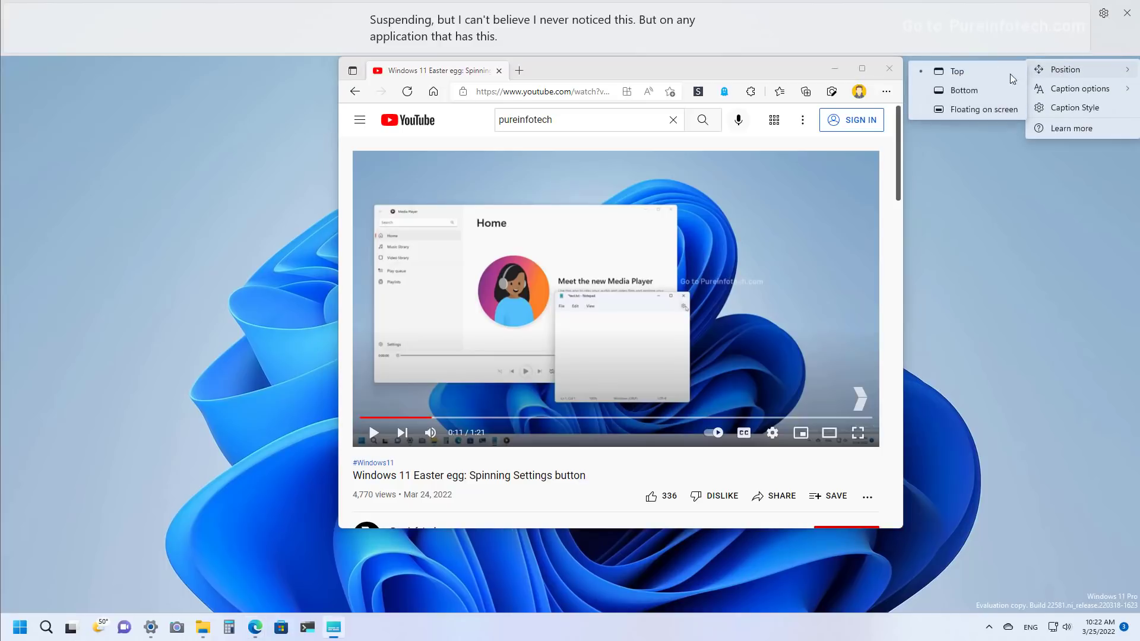
pyautogui.click(968, 110)
pyautogui.moveTo(539, 289); pyautogui.dragTo(926, 562)
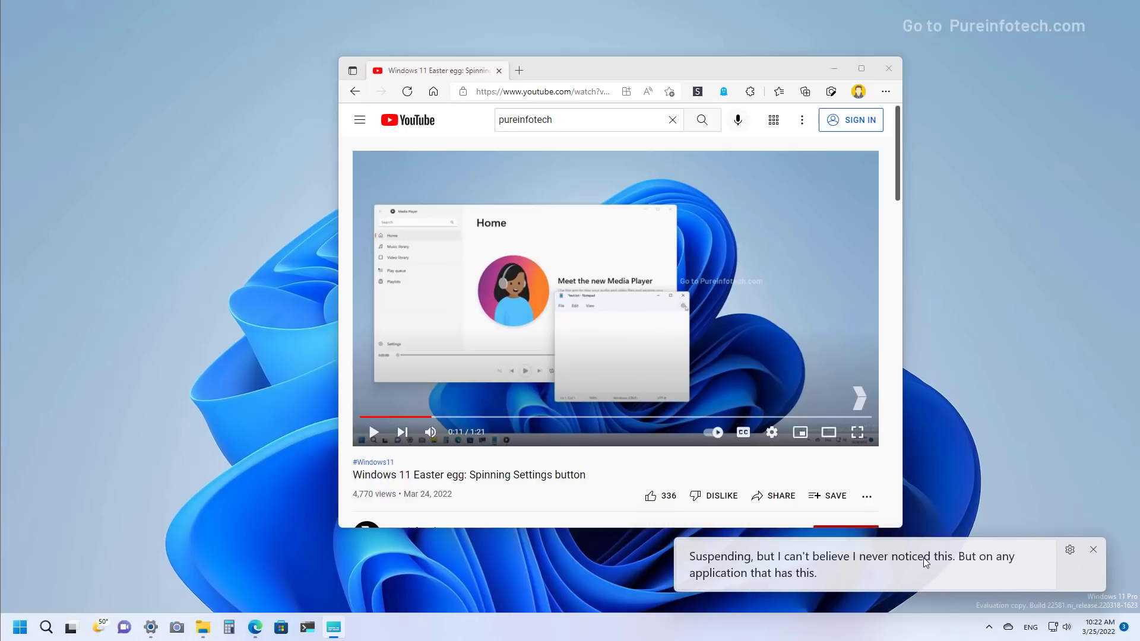
# Look through the live captions' Caption options and the Caption style settings on the Accessibility Captions page
pyautogui.click(1069, 549)
pyautogui.moveTo(1079, 485)
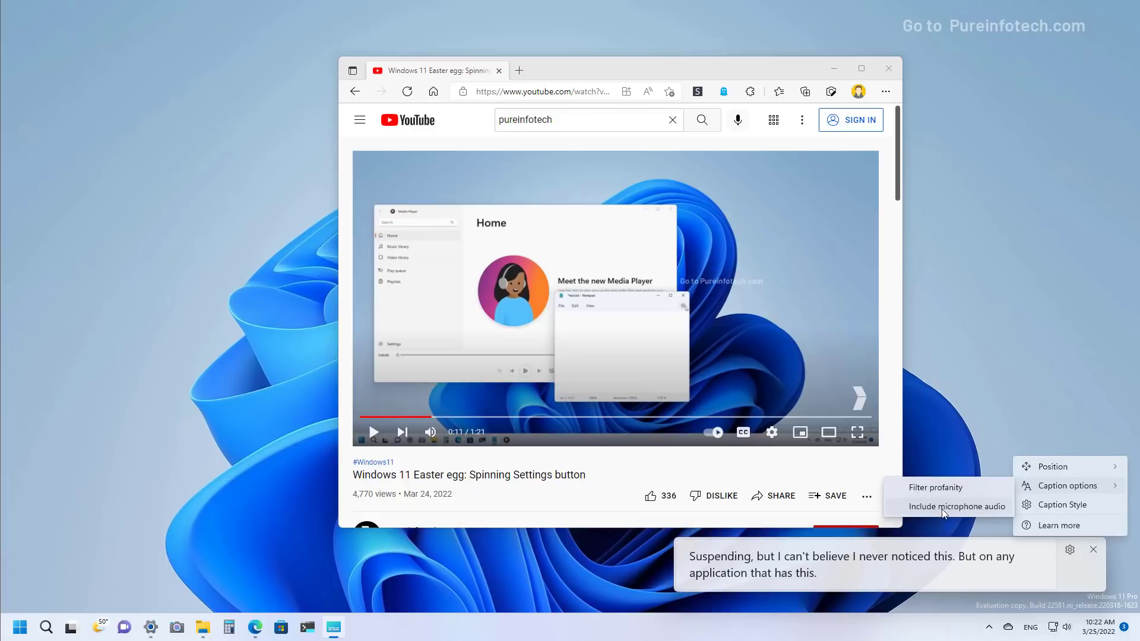
pyautogui.click(1061, 507)
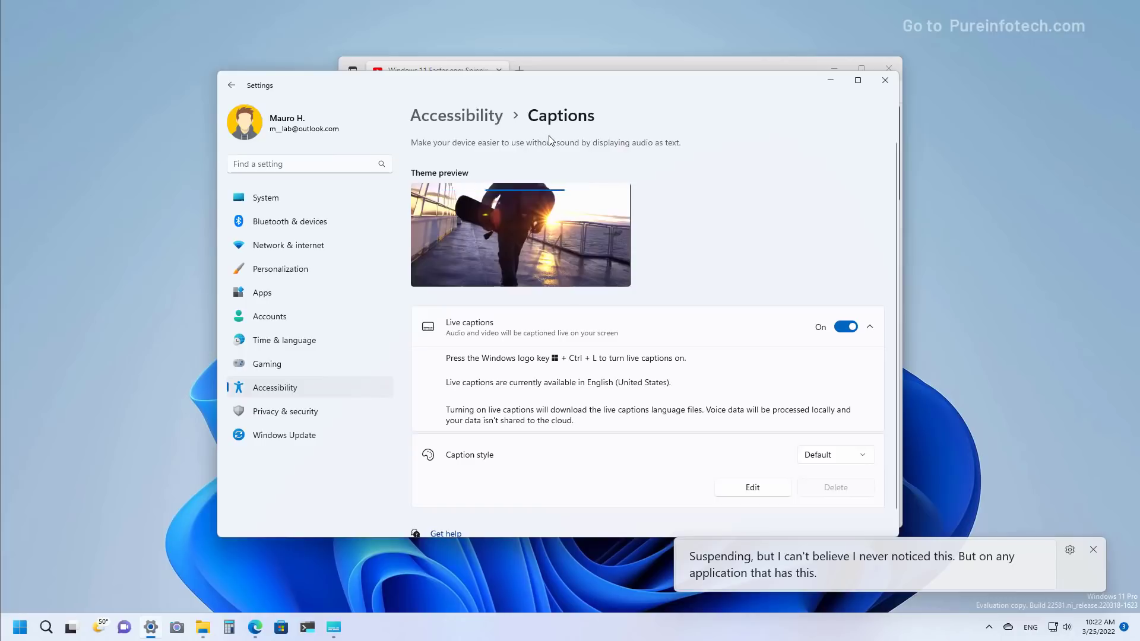
pyautogui.scroll(-1, 700, 179)
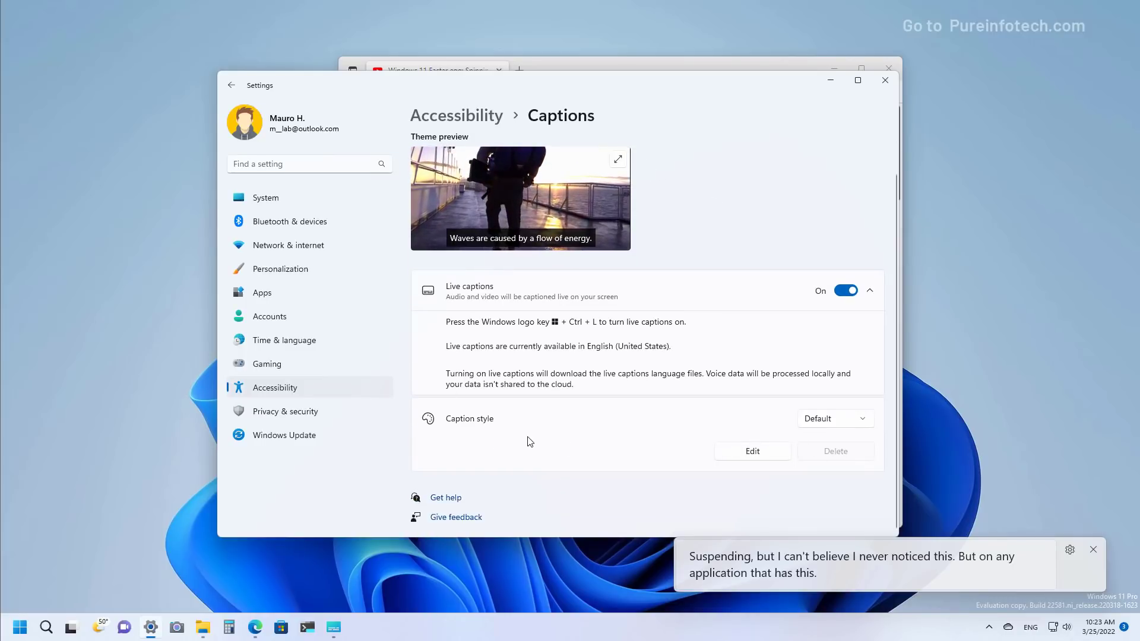
pyautogui.click(831, 78)
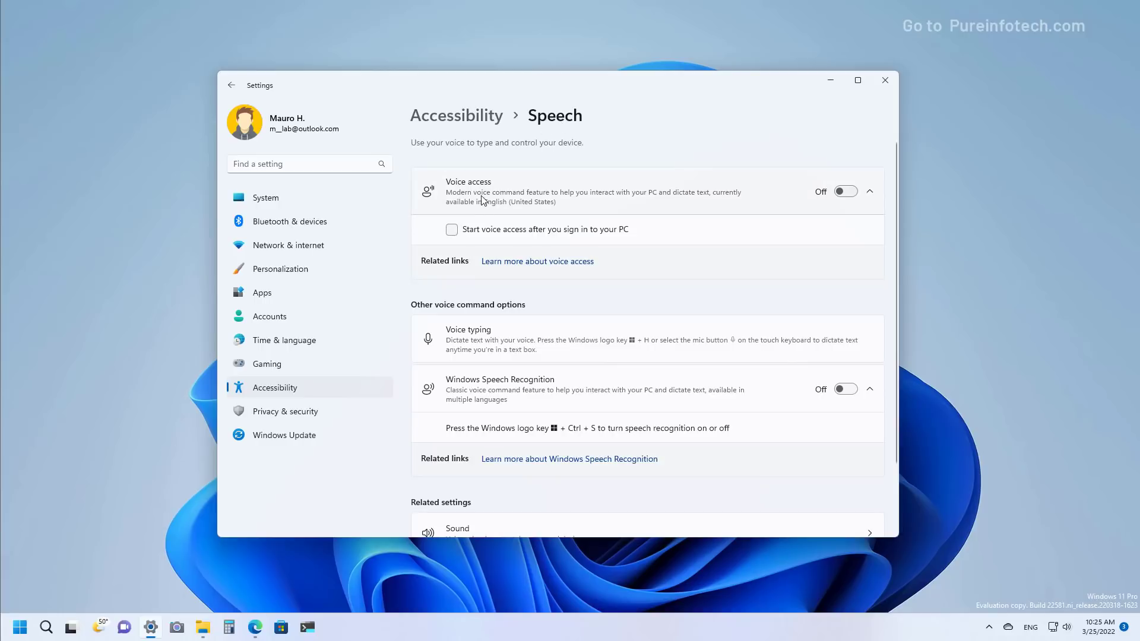
# Turn on Voice access, agree to its terms and continue with the High Definition Audio Device microphone
pyautogui.click(850, 196)
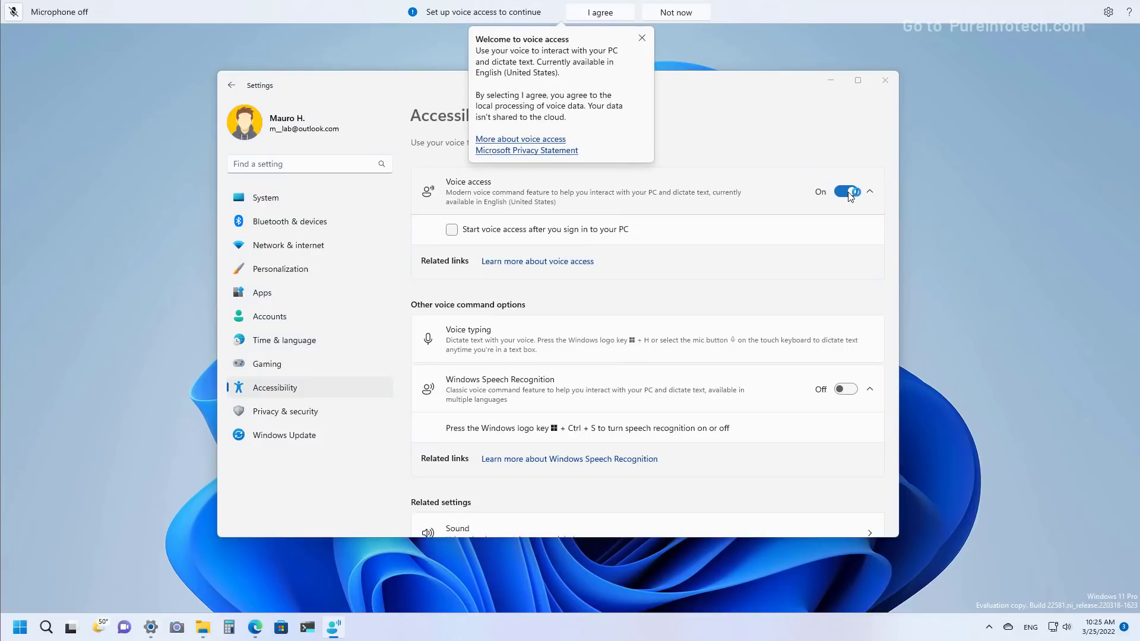
pyautogui.click(598, 15)
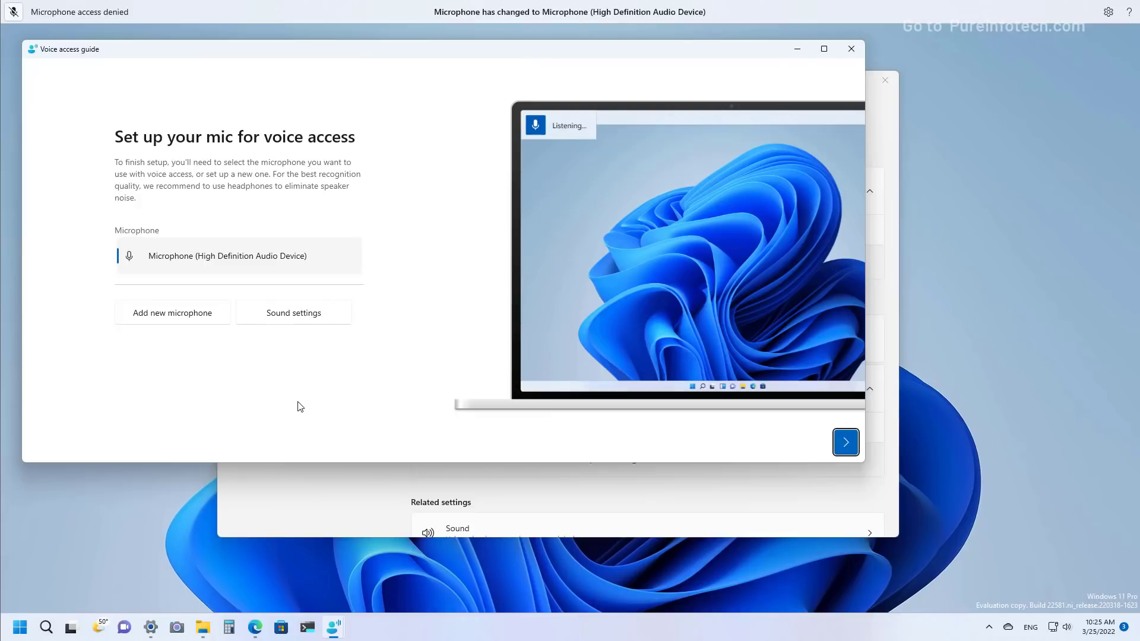
pyautogui.click(853, 449)
# Go through the voice access guide to its last page and look through the full list of voice access commands
pyautogui.click(747, 443)
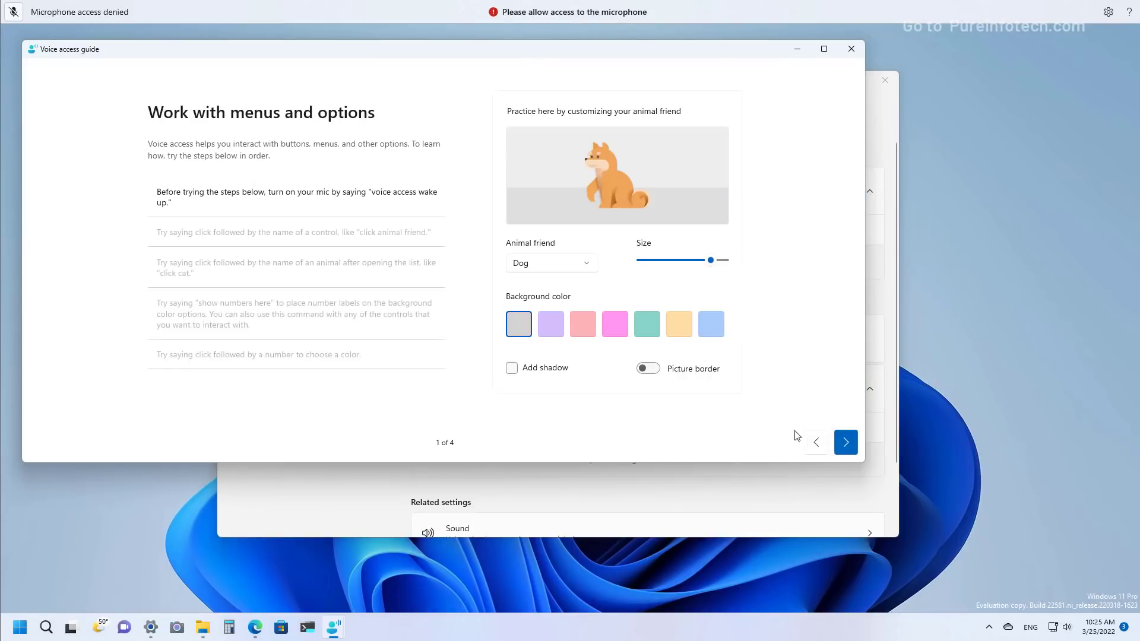
pyautogui.click(847, 444)
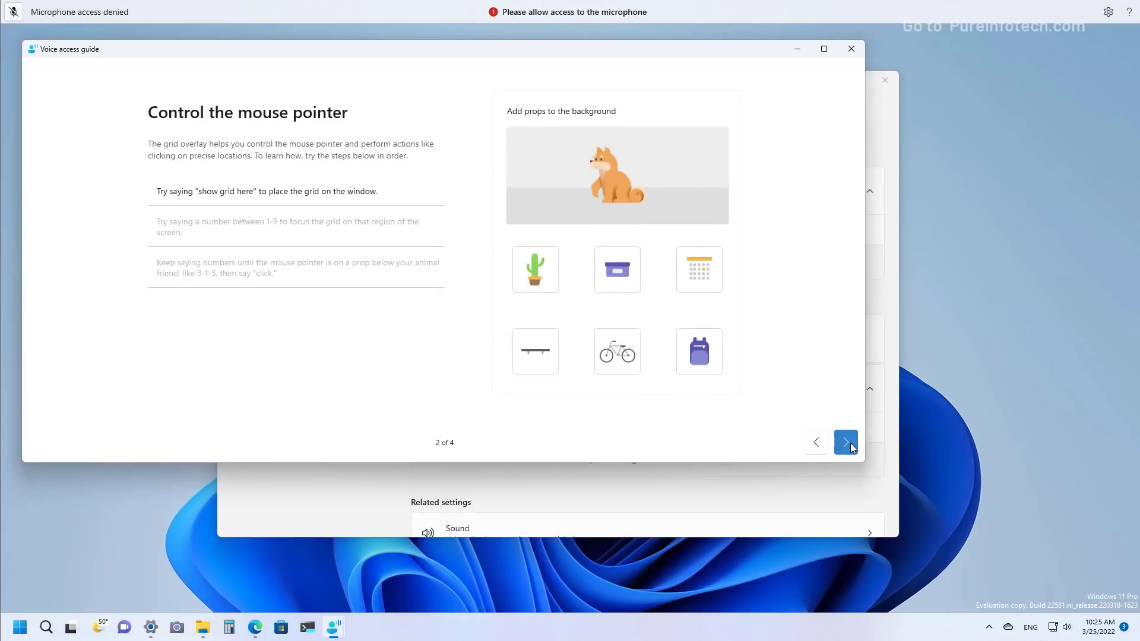
pyautogui.click(850, 443)
pyautogui.click(849, 445)
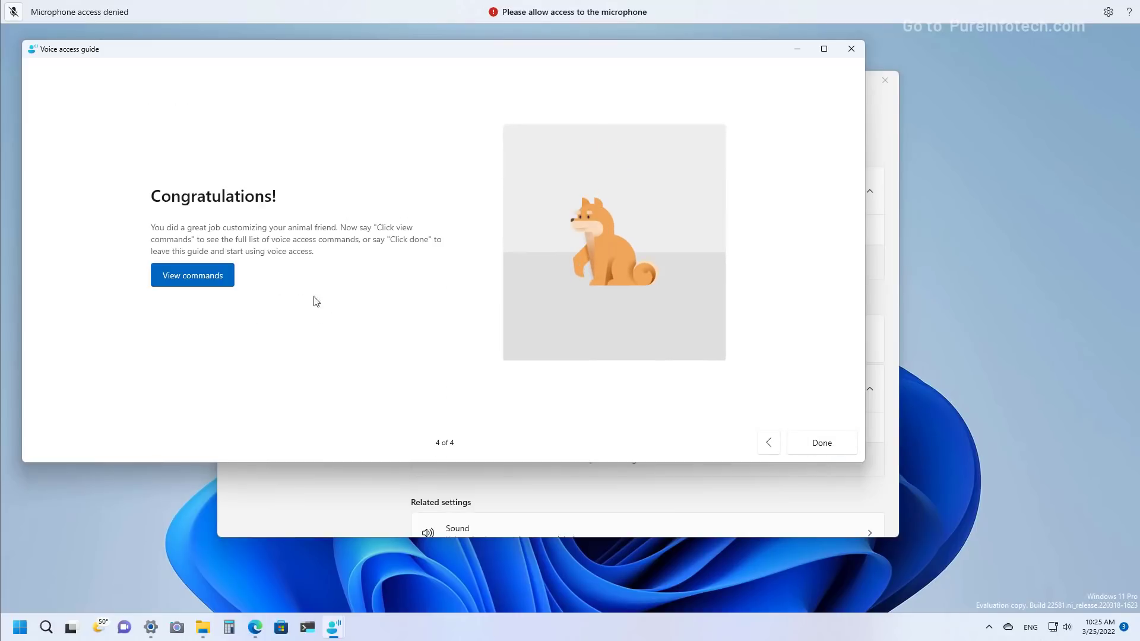
pyautogui.click(240, 284)
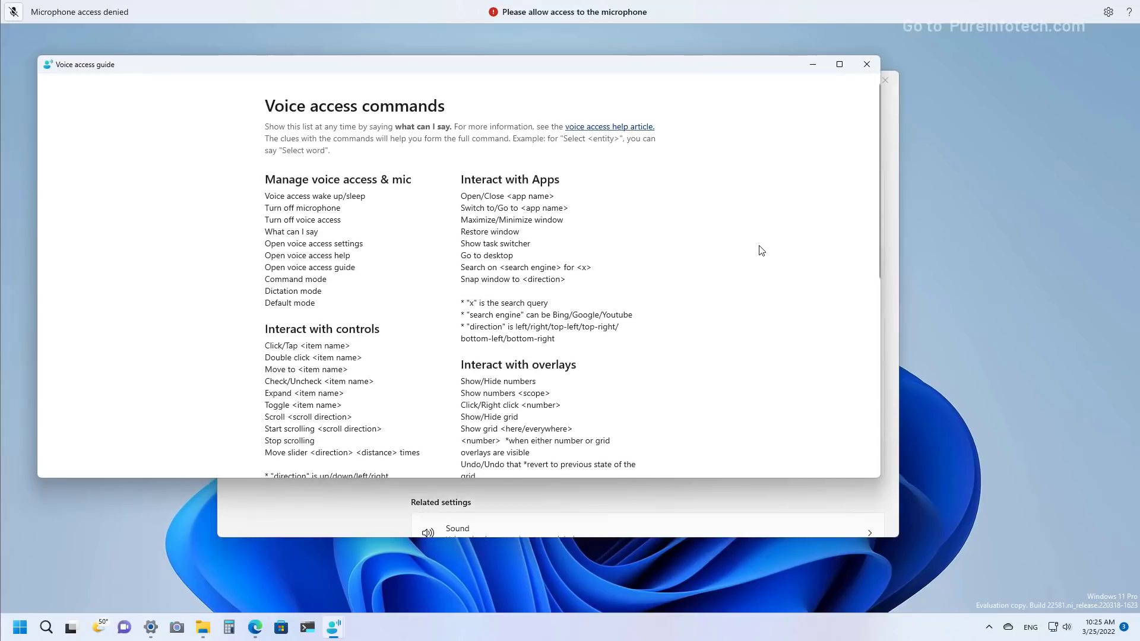
pyautogui.scroll(-7, 757, 254)
pyautogui.scroll(7, 757, 255)
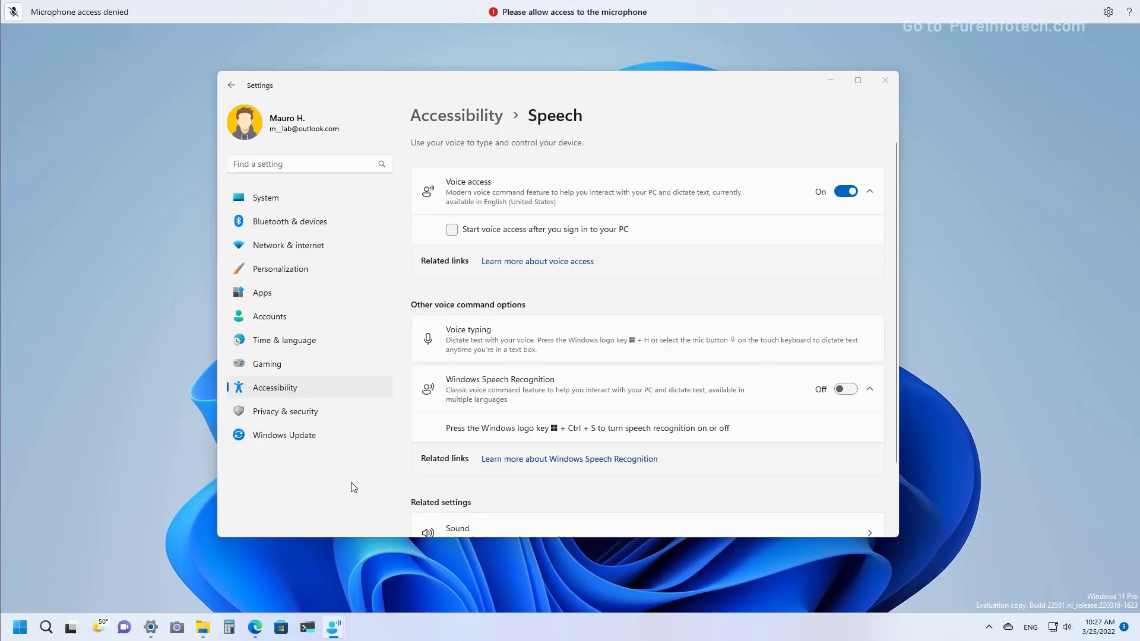
# Turn on Microphone access in the Privacy & security settings so voice access can use the microphone
pyautogui.click(354, 487)
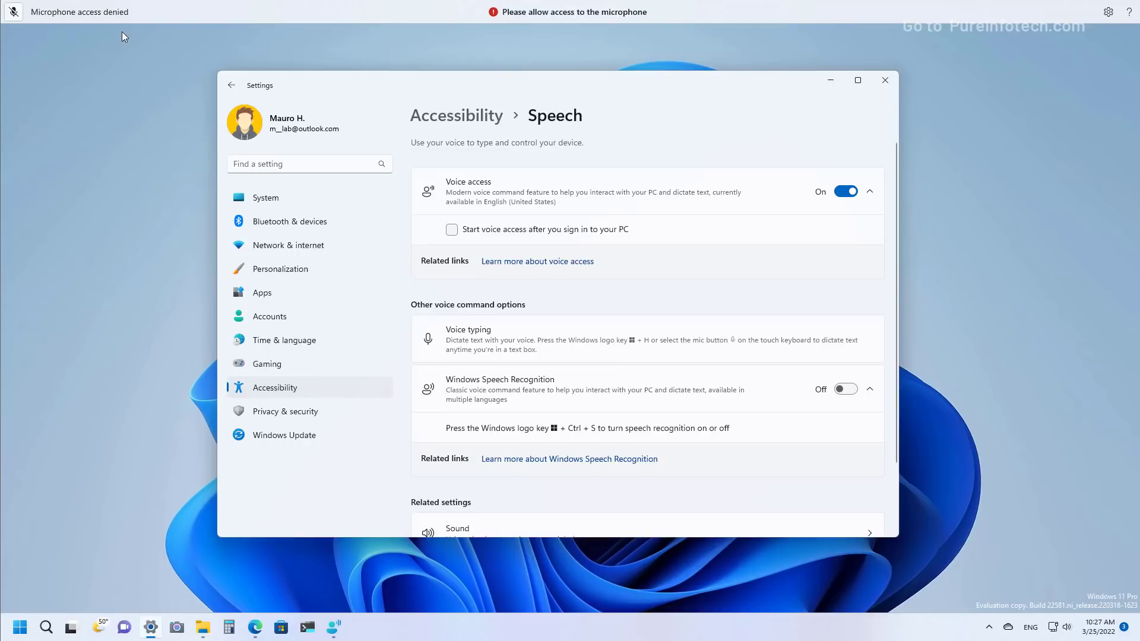
pyautogui.click(301, 412)
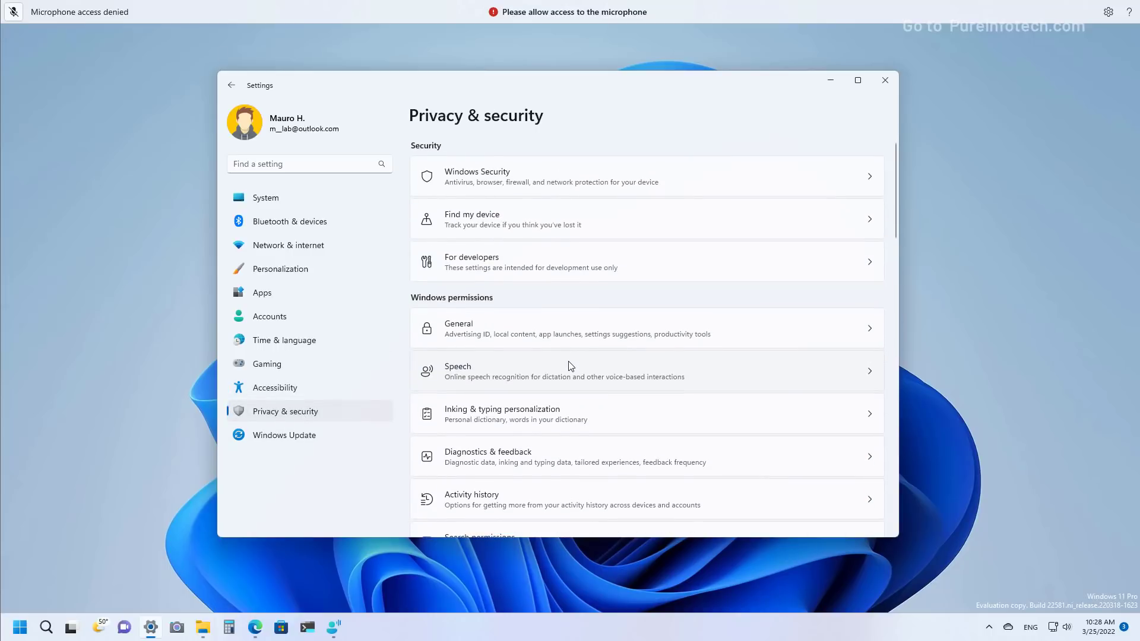
pyautogui.scroll(-10, 571, 366)
pyautogui.click(515, 255)
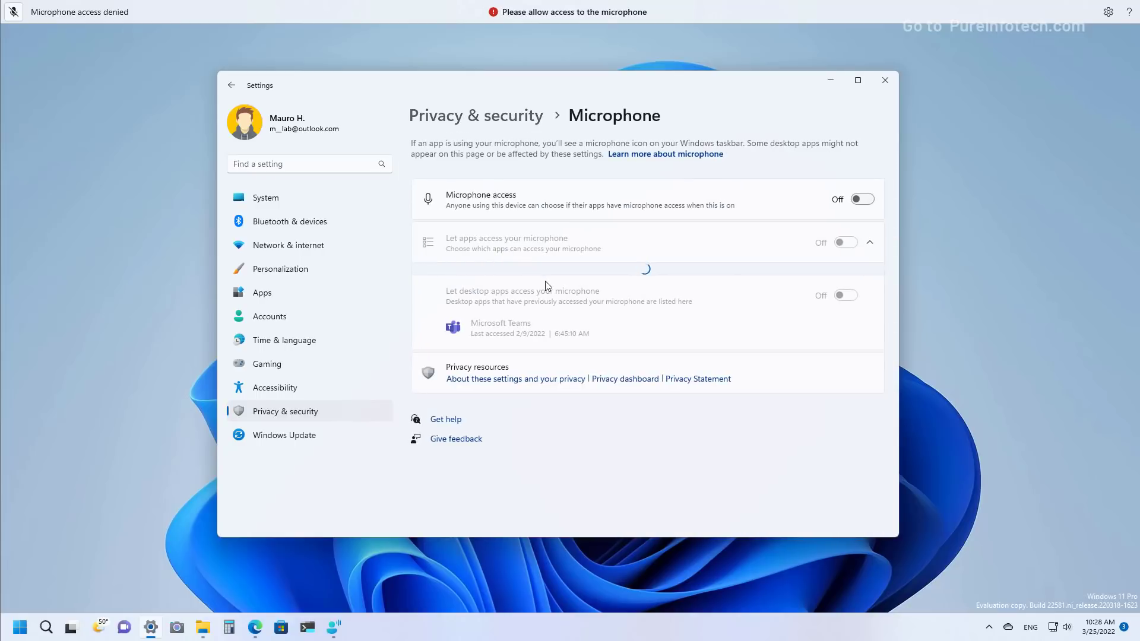
pyautogui.click(862, 200)
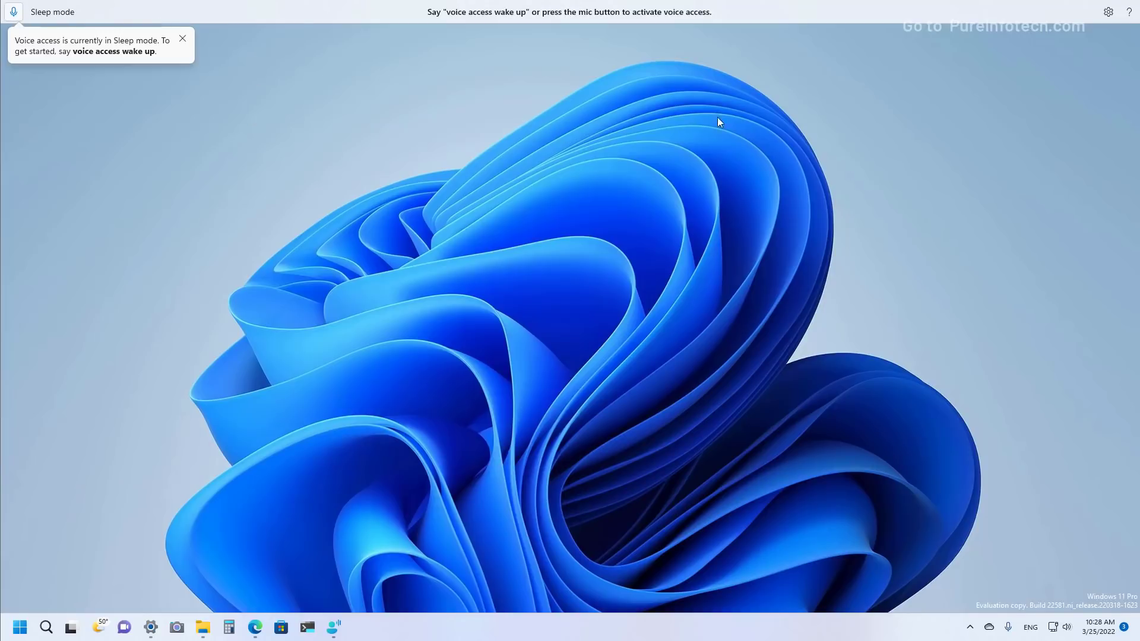
# Examine the voice access settings for selecting the default microphone and managing options
pyautogui.click(1108, 12)
pyautogui.moveTo(1049, 45)
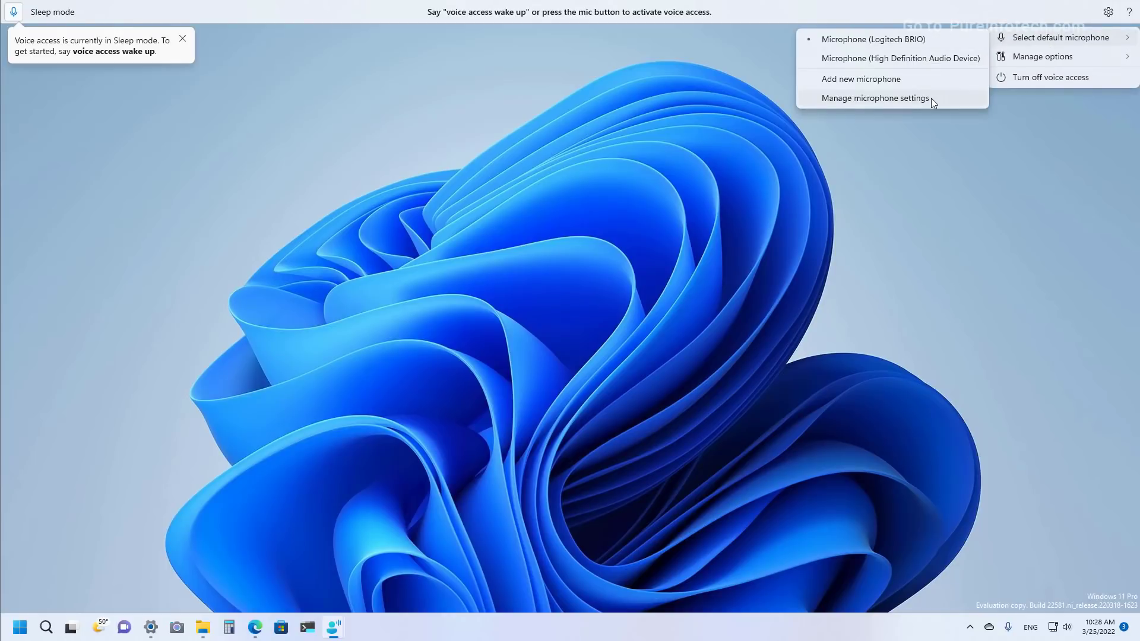
pyautogui.moveTo(1073, 62)
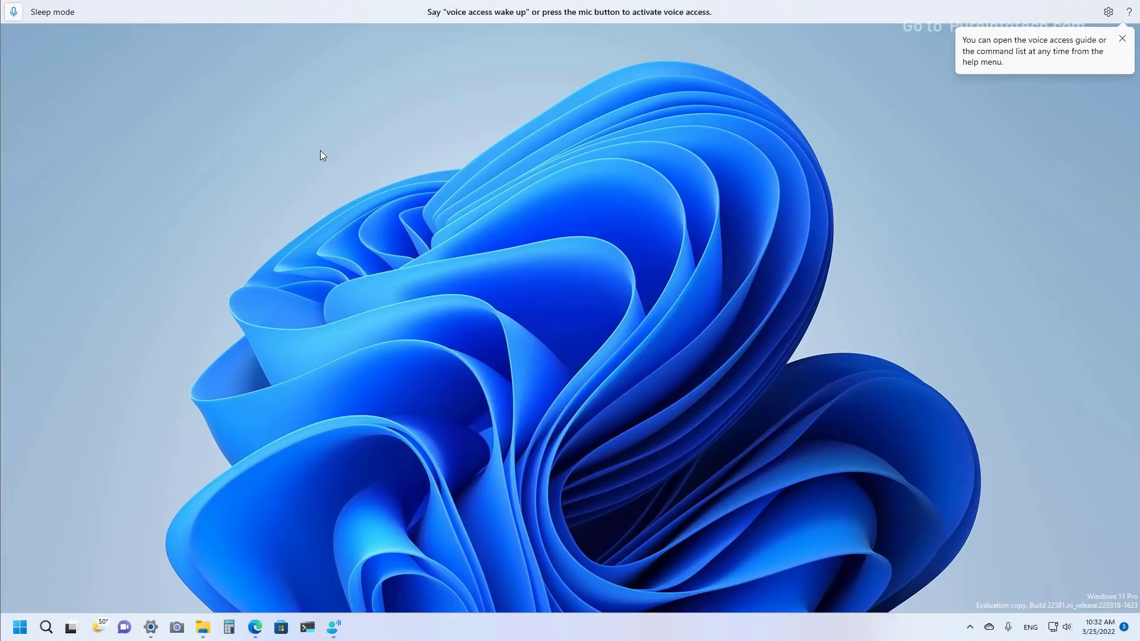
# Wake voice access from Sleep mode and bring the Voice access commands list into focus
pyautogui.click(13, 12)
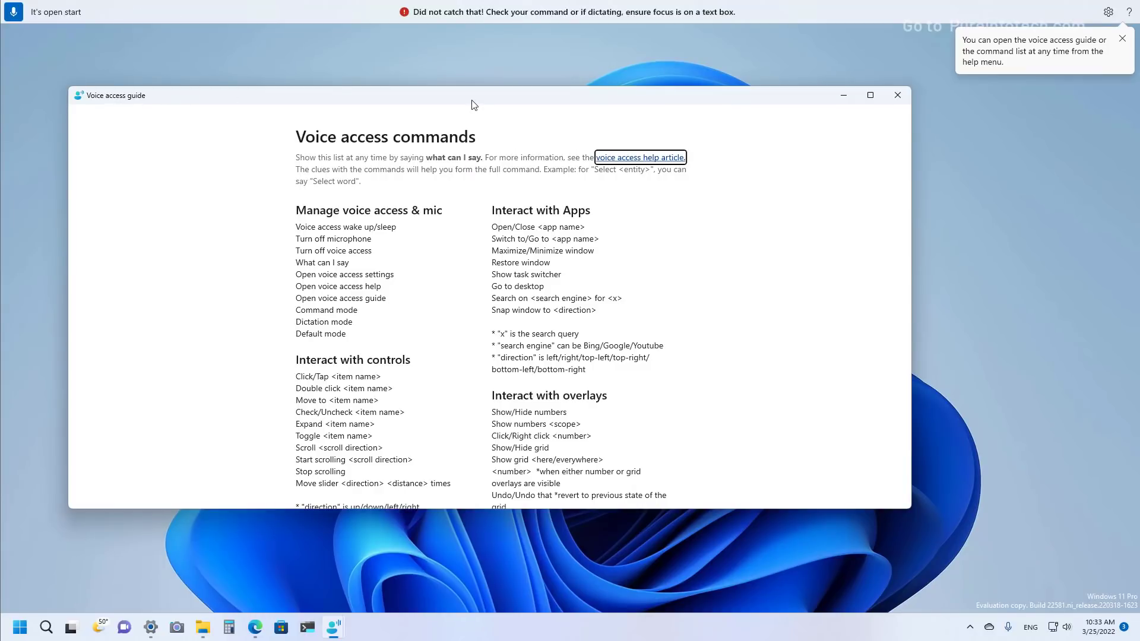
pyautogui.click(512, 136)
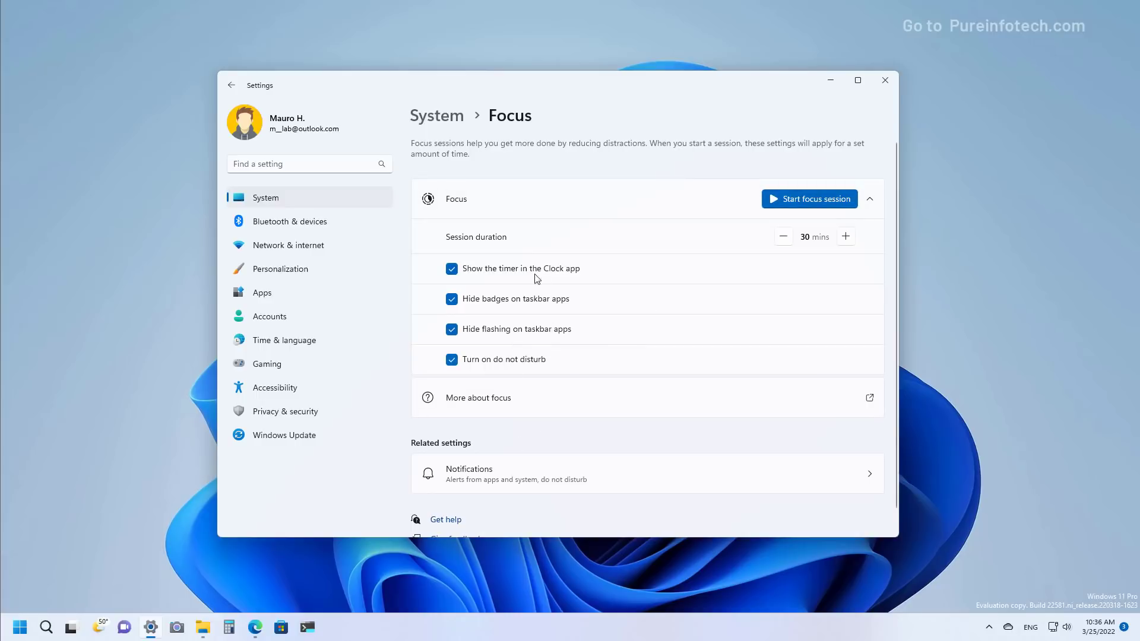
# Start a 45-minute focus session and bring the Clock window to the front
pyautogui.click(846, 236)
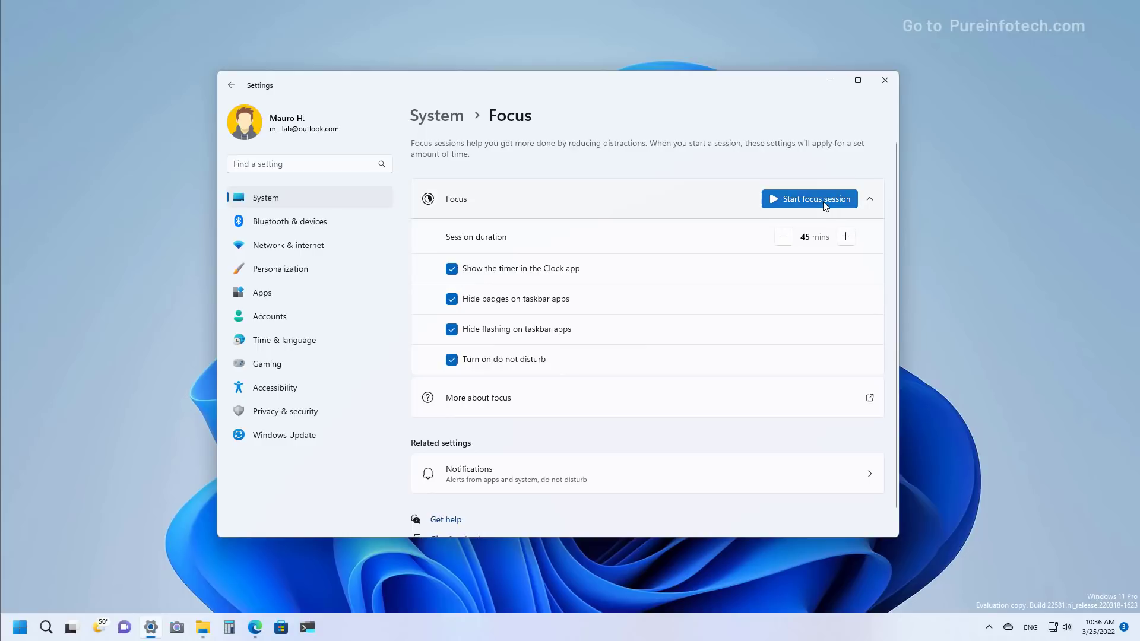
pyautogui.click(822, 200)
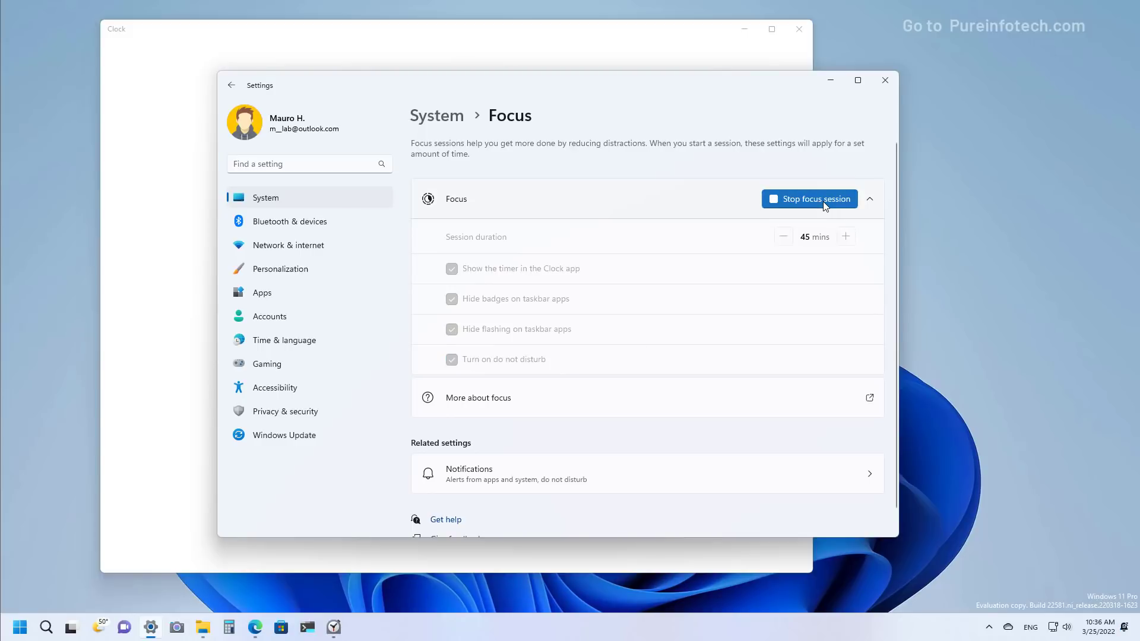
pyautogui.click(576, 32)
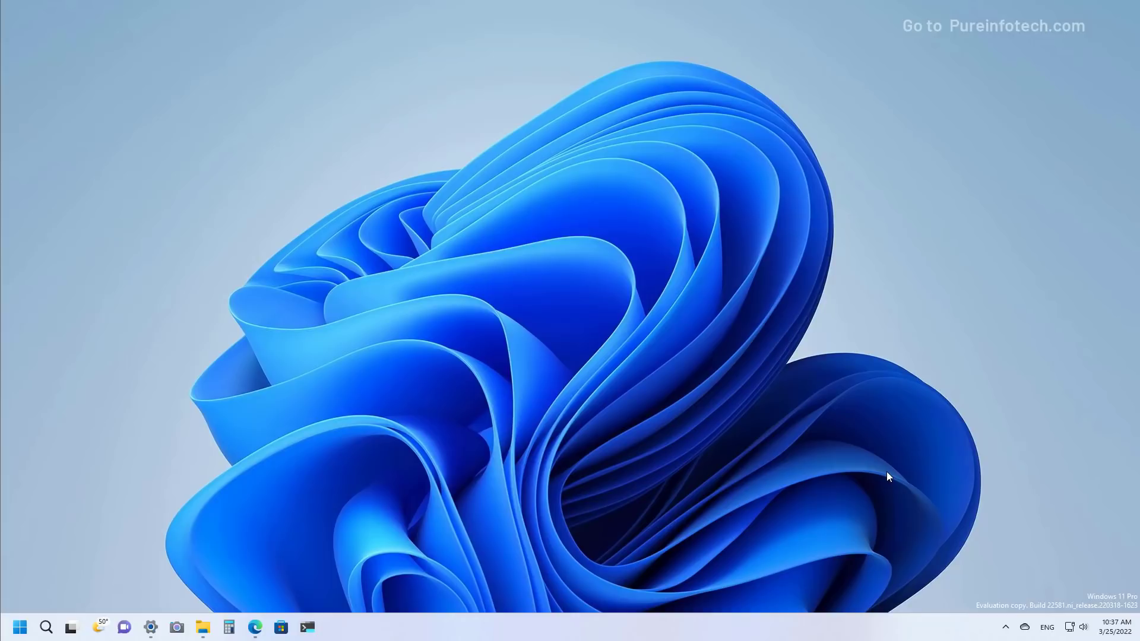
# Start a 30-minute focus session from the notification center
pyautogui.press('super+n')
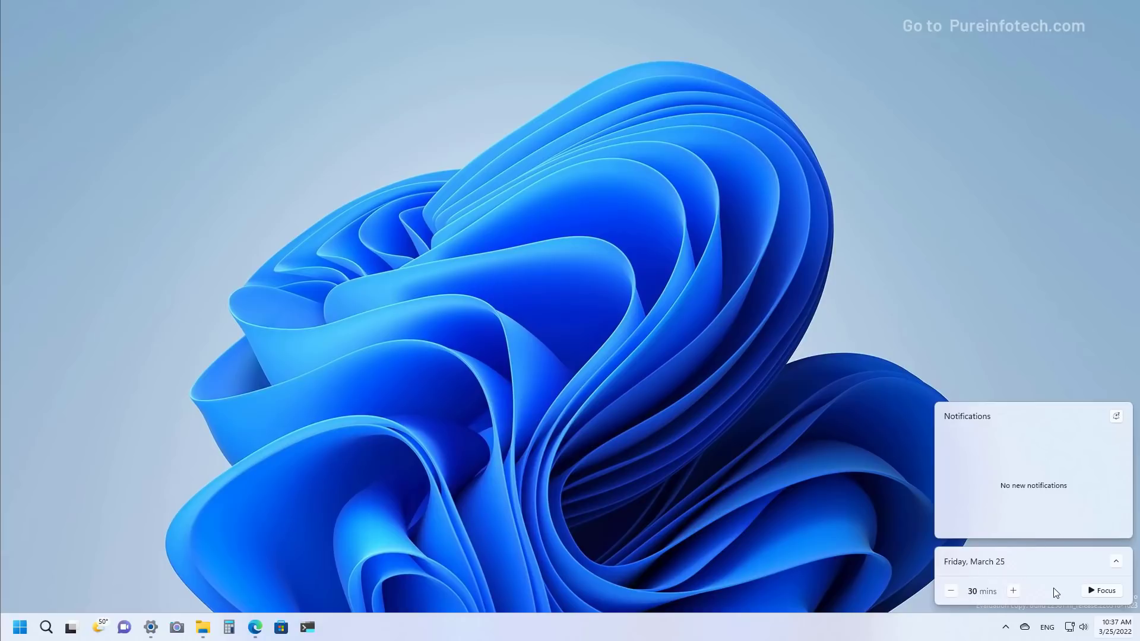
pyautogui.click(1103, 590)
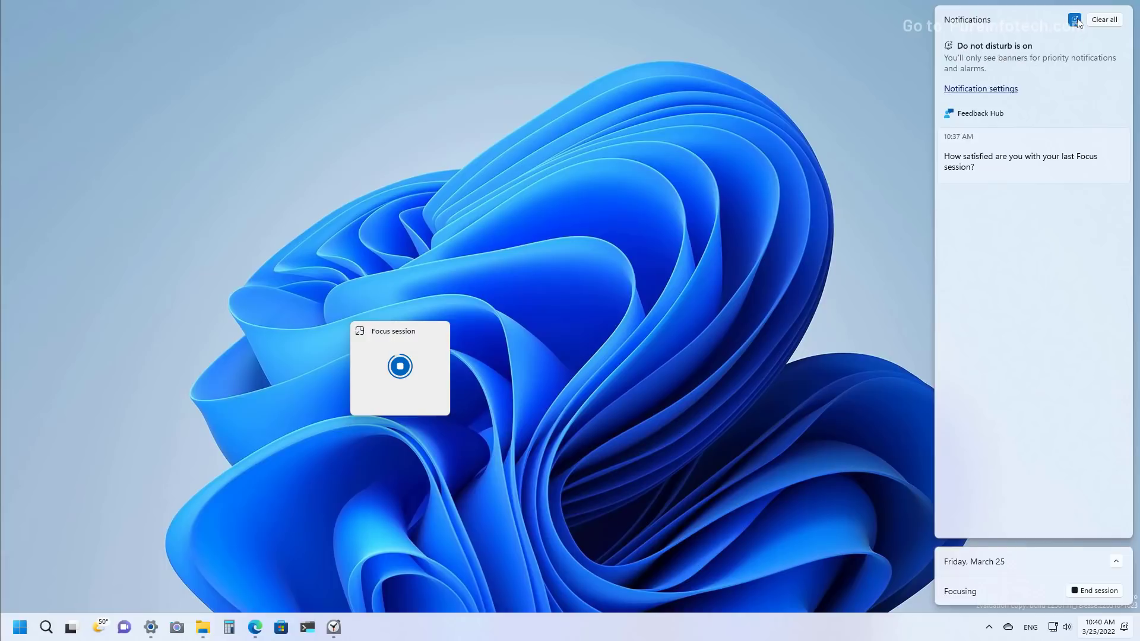
# Open the notification settings, dismissing the Focus session timer, and look through the options for turning on do not disturb automatically
pyautogui.click(1006, 89)
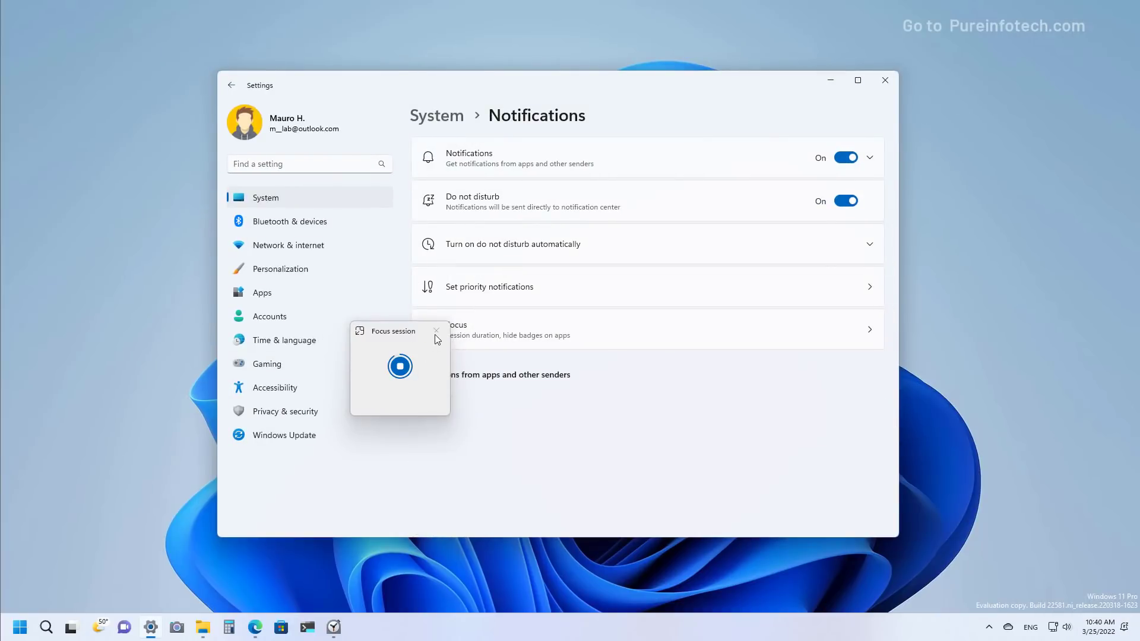
pyautogui.click(435, 331)
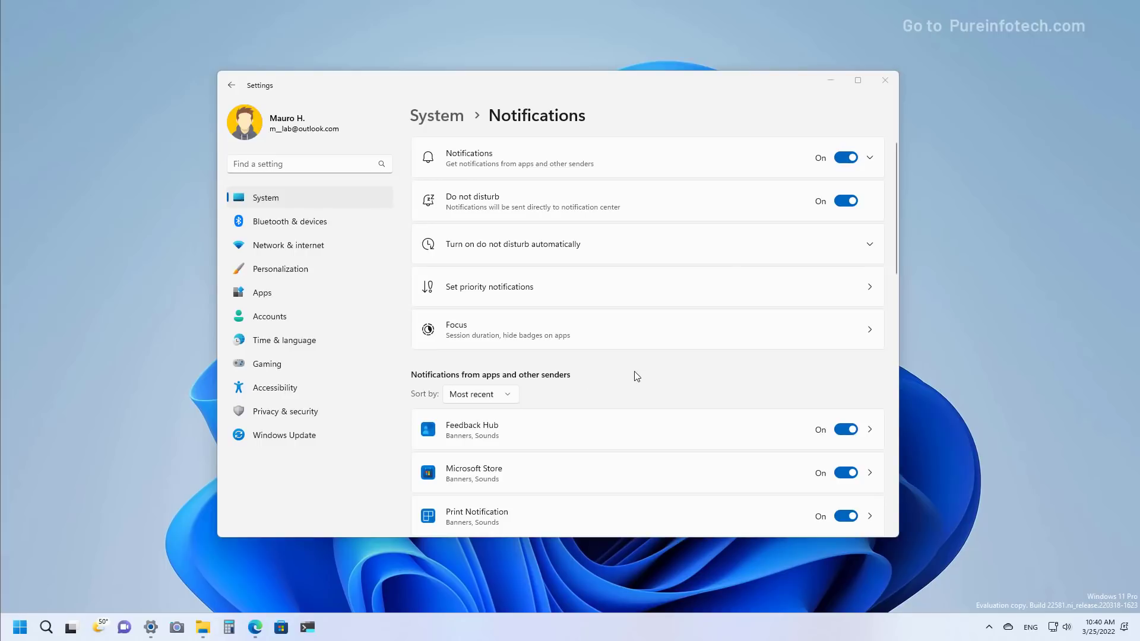
pyautogui.click(632, 255)
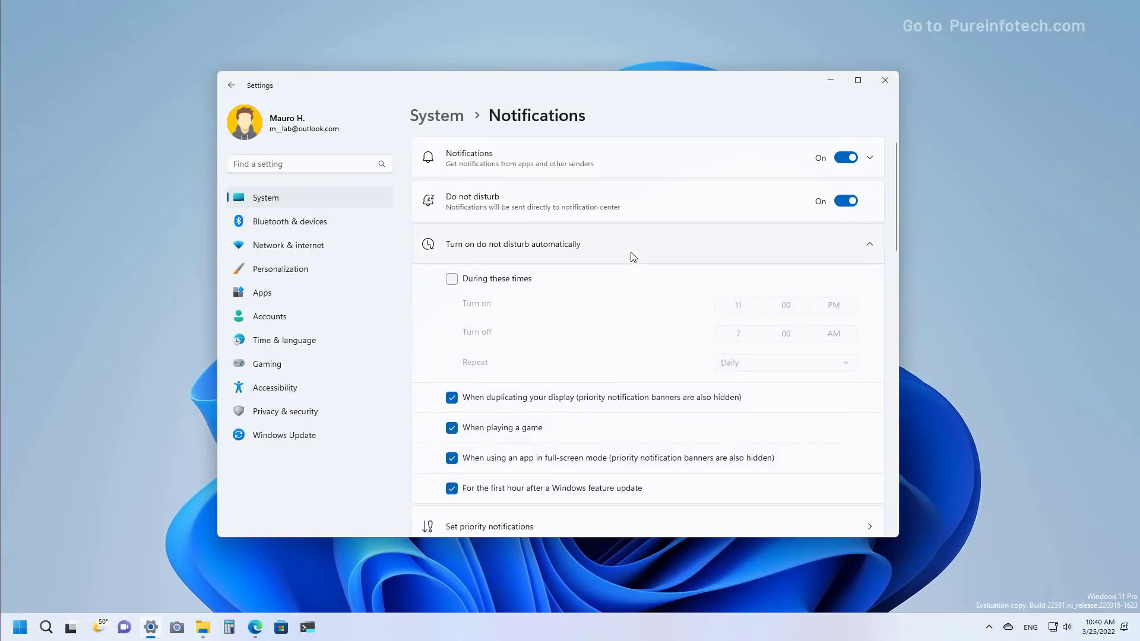
pyautogui.scroll(-2, 637, 315)
pyautogui.scroll(2, 639, 318)
# Try switching the During these times schedule and the Do not disturb setting, returning each to its original state
pyautogui.click(476, 285)
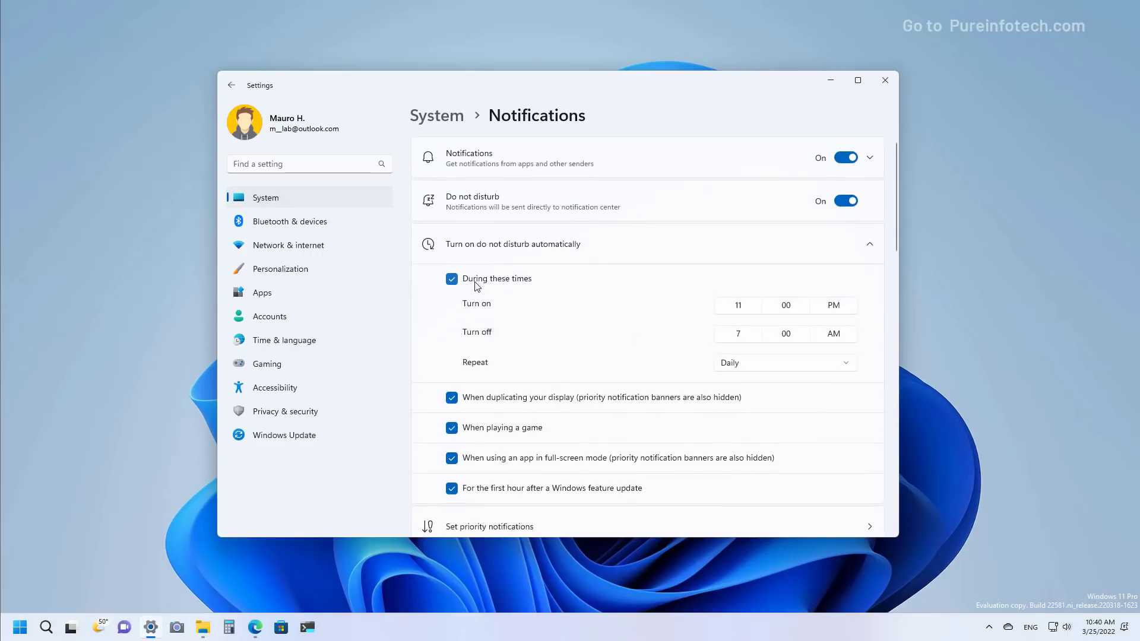
pyautogui.click(477, 286)
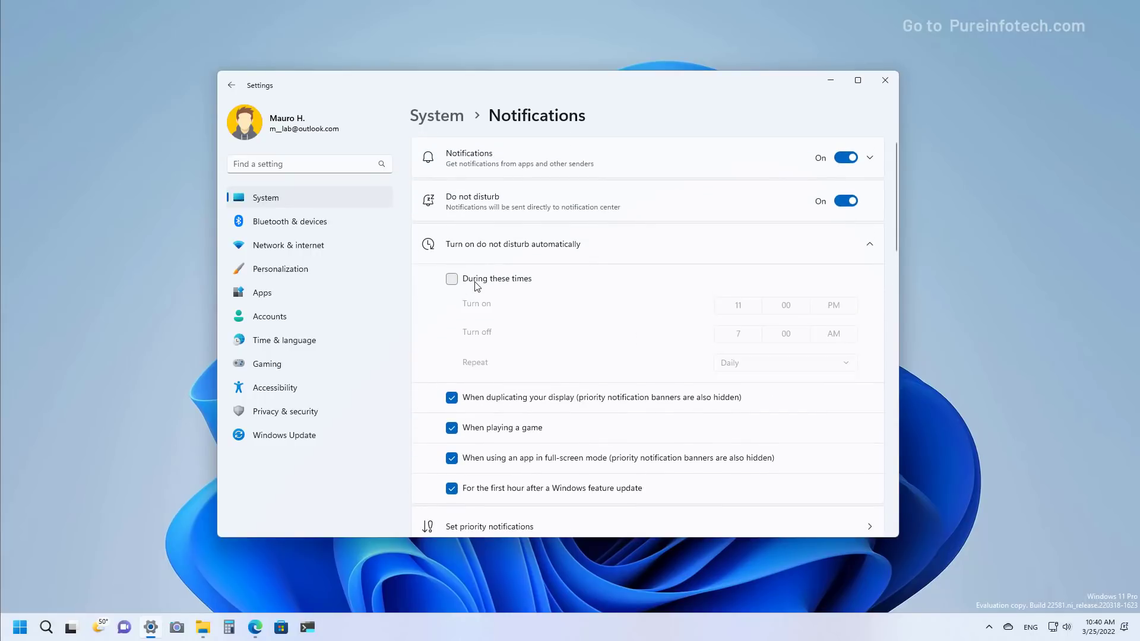
pyautogui.click(849, 203)
pyautogui.click(849, 203)
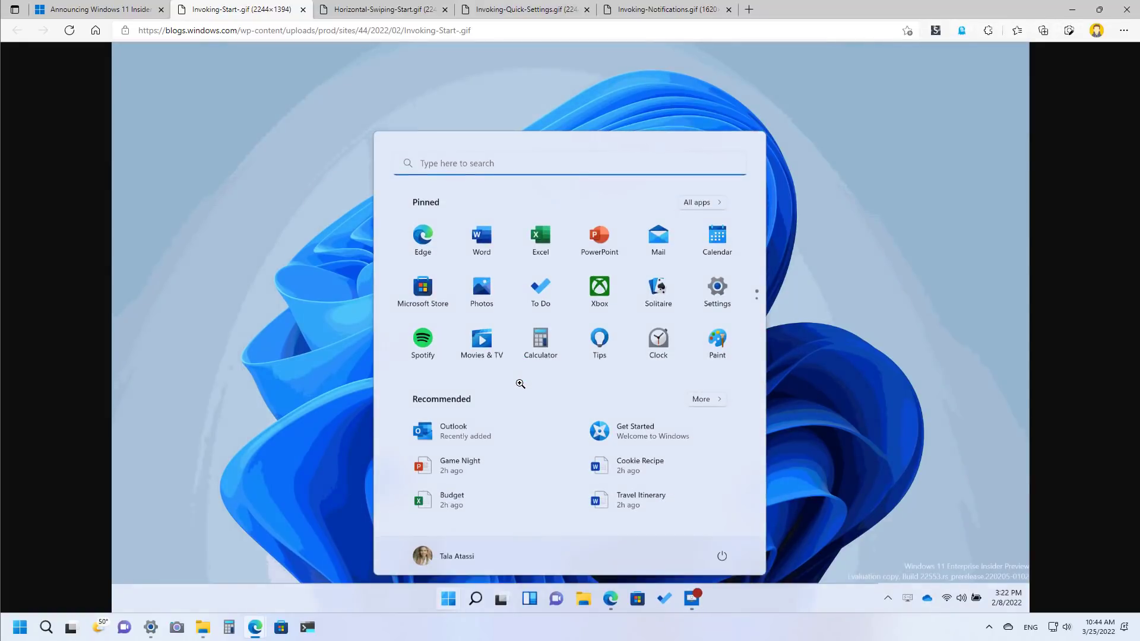
# View the Horizontal-Swiping-Start, Invoking-Quick-Settings and Invoking-Notifications touch gesture animations in the browser
pyautogui.click(374, 10)
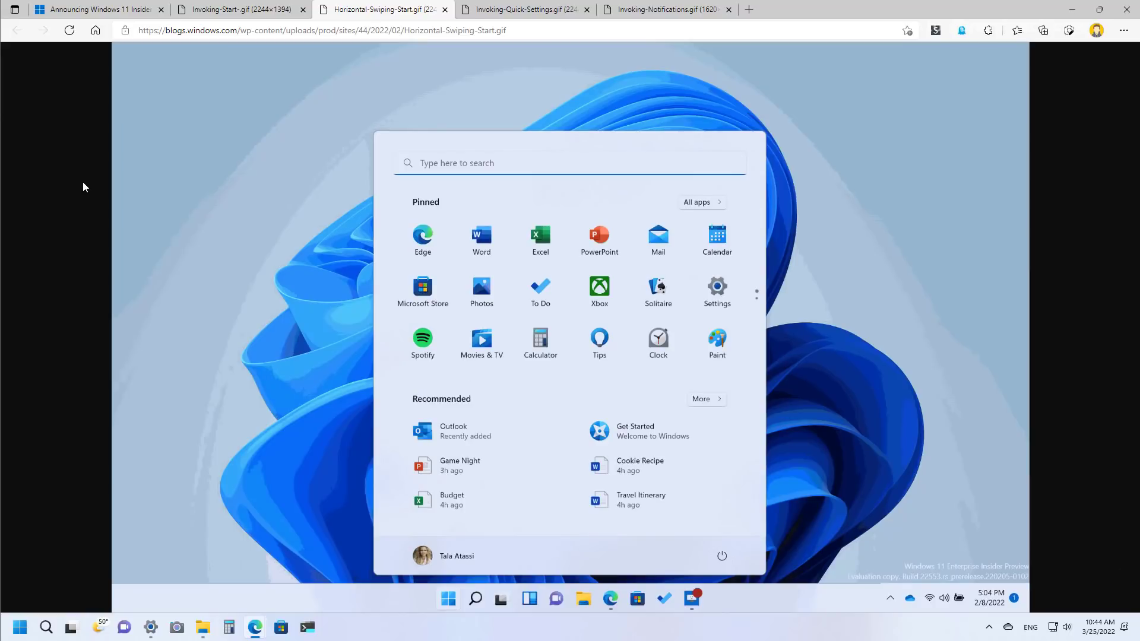
pyautogui.click(531, 15)
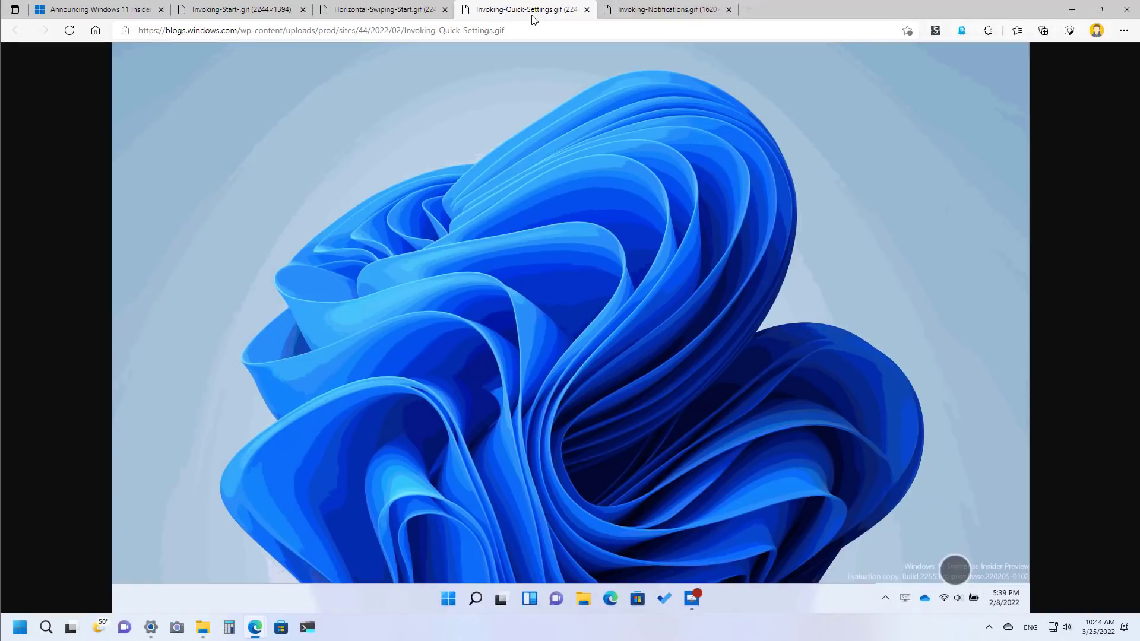
pyautogui.hotkey('ctrl', 'Tab')
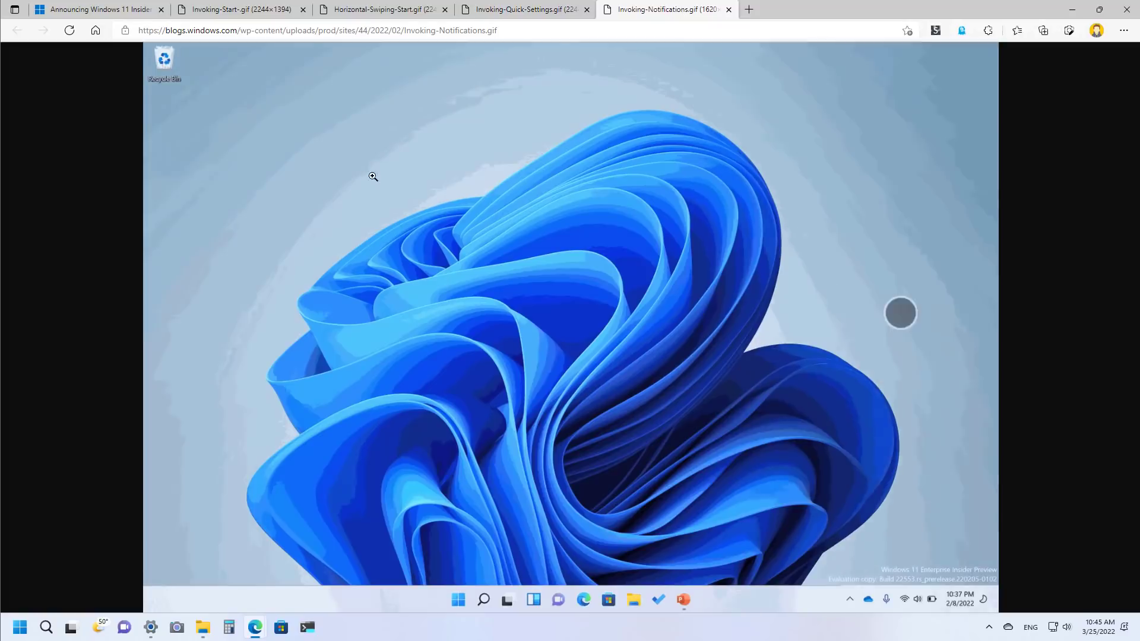